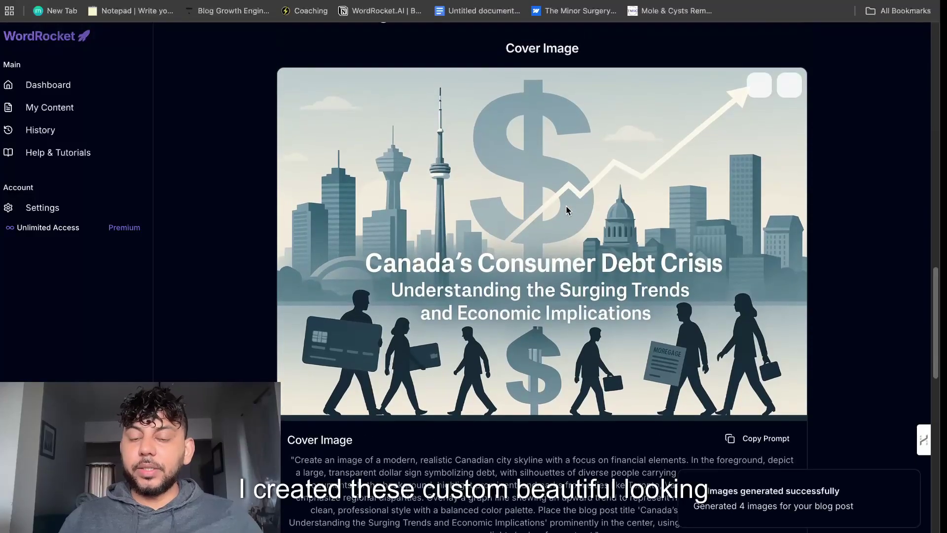
Scroll through the WordRocket Dashboard to find the Blog Image Generator card.
{"action": "scroll", "coordinate": [566, 211], "scroll_direction": "down", "scroll_amount": 5}
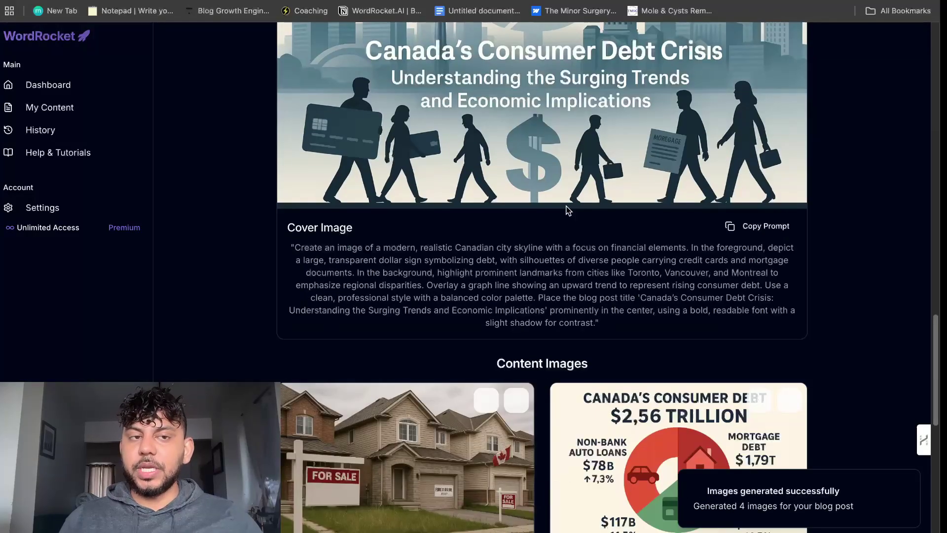
{"action": "scroll", "coordinate": [566, 210], "scroll_direction": "down", "scroll_amount": 3}
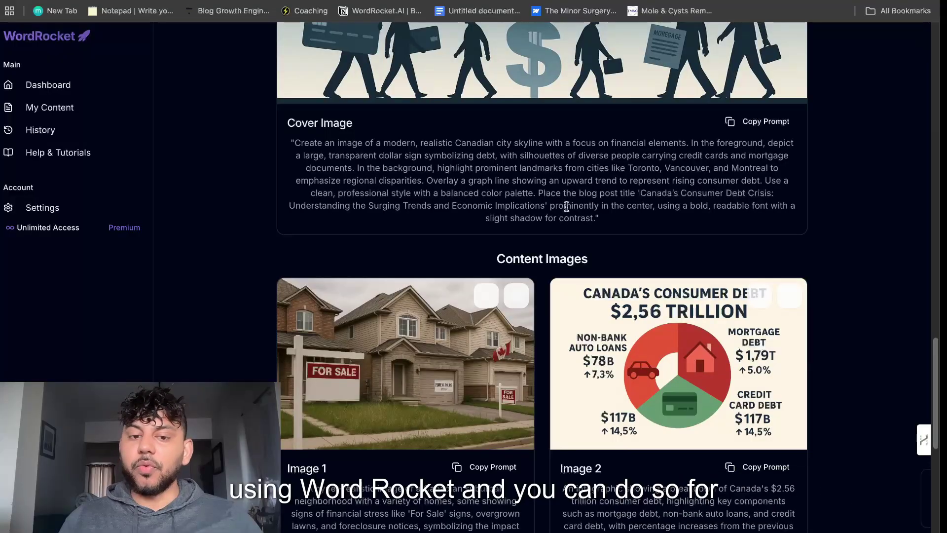
{"action": "scroll", "coordinate": [566, 206], "scroll_direction": "down", "scroll_amount": 3}
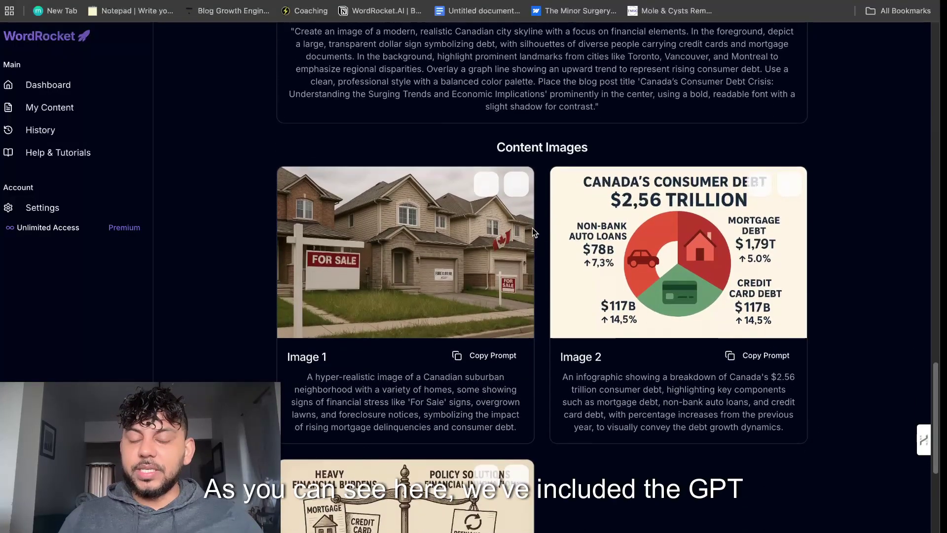
{"action": "scroll", "coordinate": [532, 228], "scroll_direction": "up", "scroll_amount": 8}
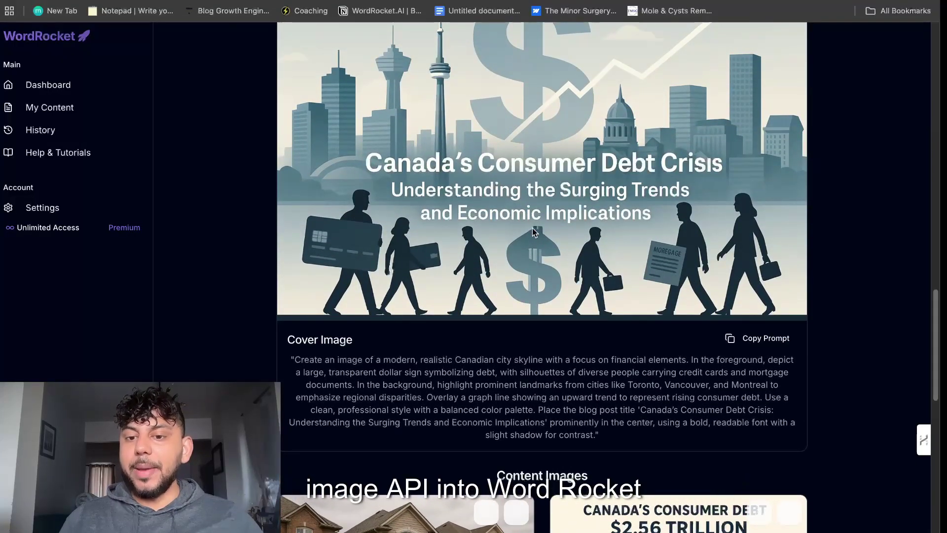
{"action": "scroll", "coordinate": [533, 232], "scroll_direction": "down", "scroll_amount": 4}
{"action": "scroll", "coordinate": [533, 228], "scroll_direction": "down", "scroll_amount": 5}
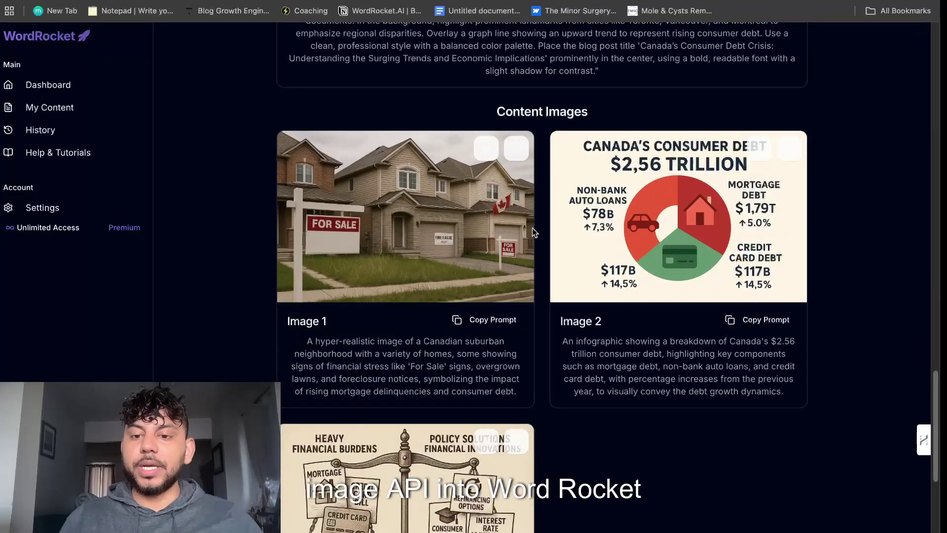
{"action": "scroll", "coordinate": [533, 230], "scroll_direction": "down", "scroll_amount": 2}
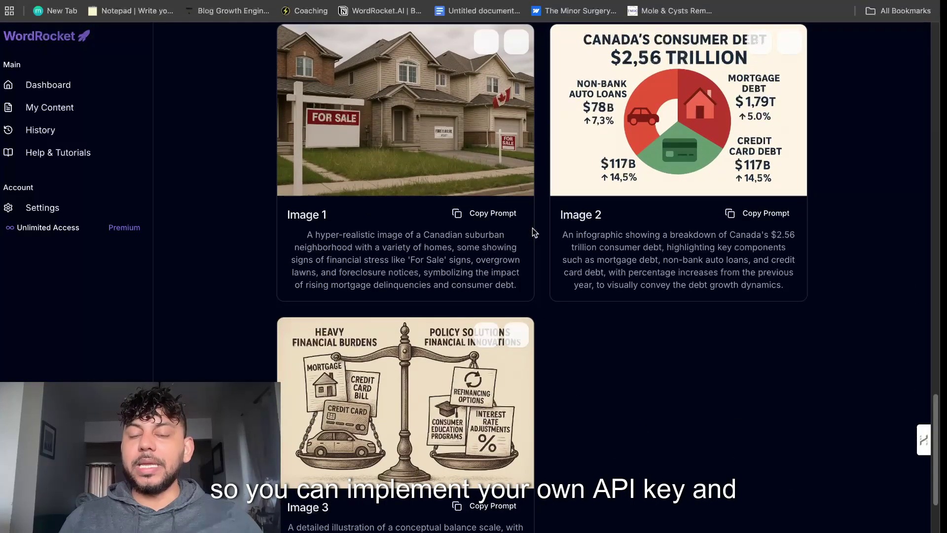
{"action": "scroll", "coordinate": [532, 228], "scroll_direction": "up", "scroll_amount": 6}
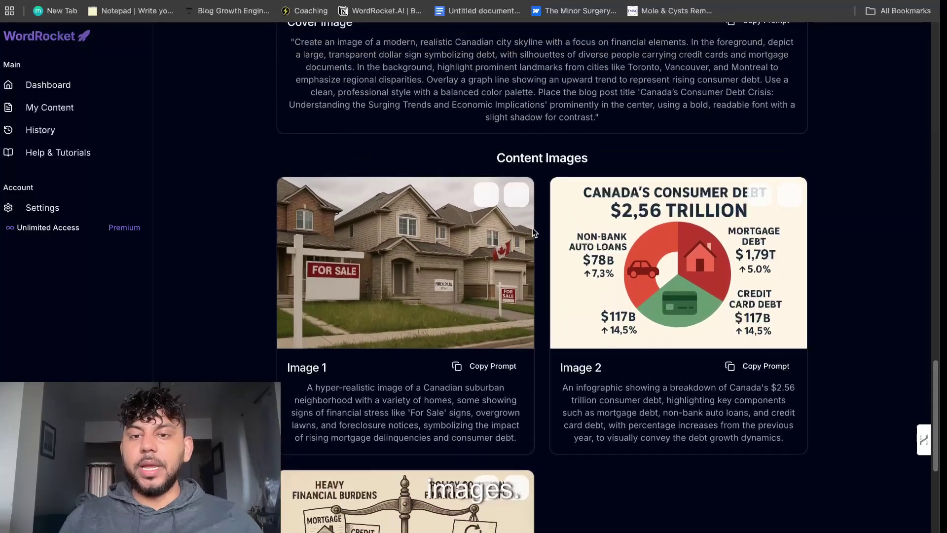
{"action": "scroll", "coordinate": [532, 228], "scroll_direction": "up", "scroll_amount": 4}
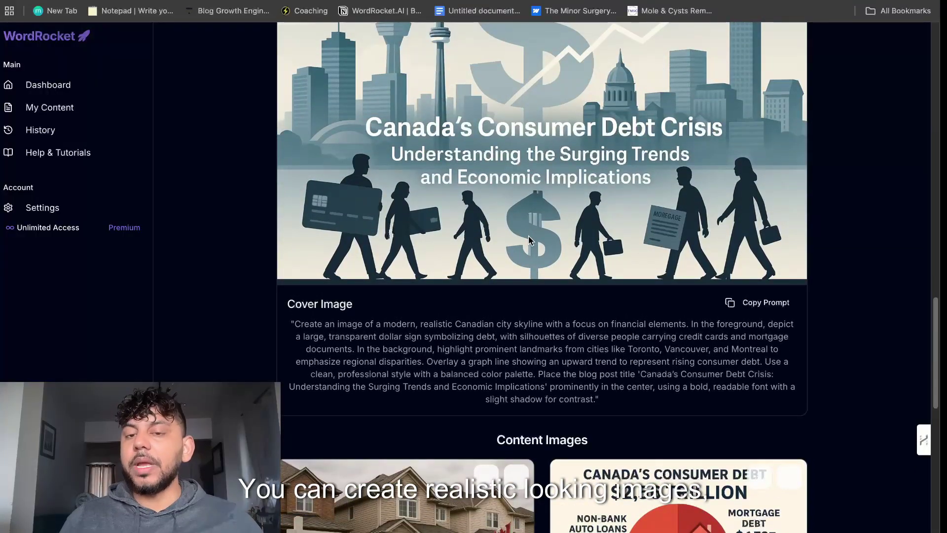
{"action": "scroll", "coordinate": [529, 240], "scroll_direction": "down", "scroll_amount": 8}
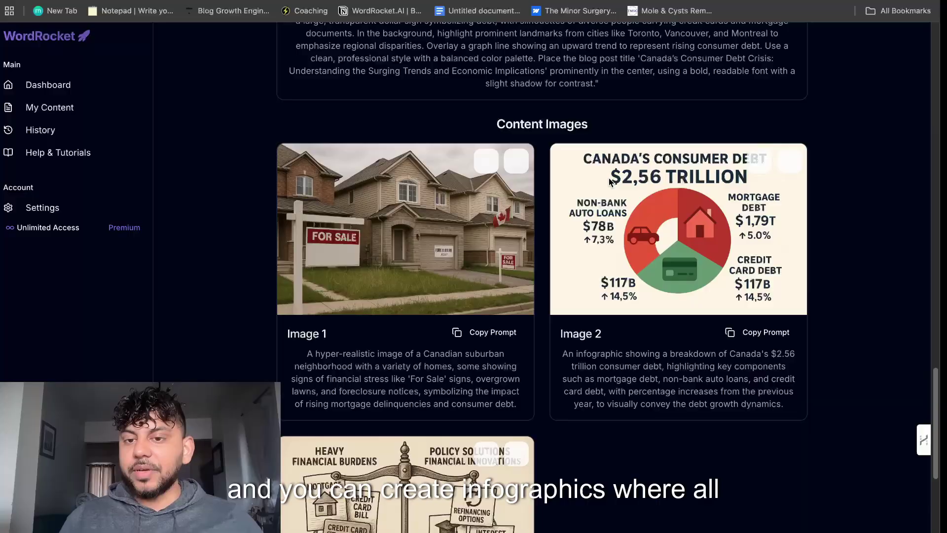
{"action": "scroll", "coordinate": [416, 350], "scroll_direction": "down", "scroll_amount": 4}
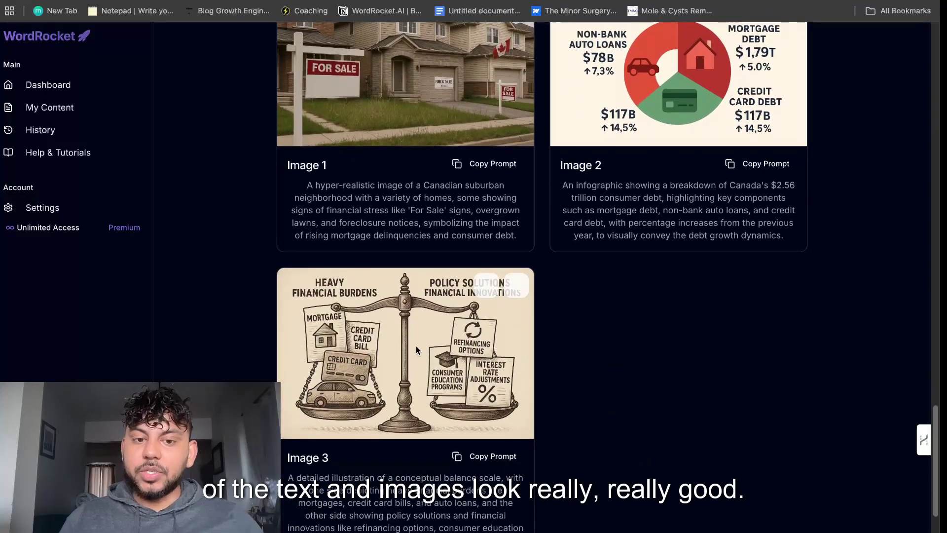
{"action": "scroll", "coordinate": [416, 322], "scroll_direction": "down", "scroll_amount": 1}
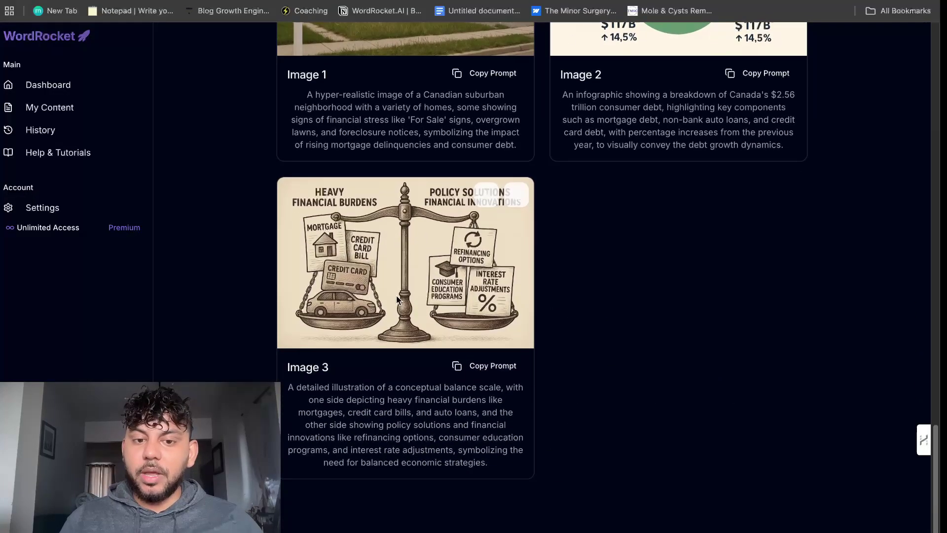
{"action": "scroll", "coordinate": [399, 300], "scroll_direction": "up", "scroll_amount": 3}
{"action": "scroll", "coordinate": [398, 300], "scroll_direction": "up", "scroll_amount": 2}
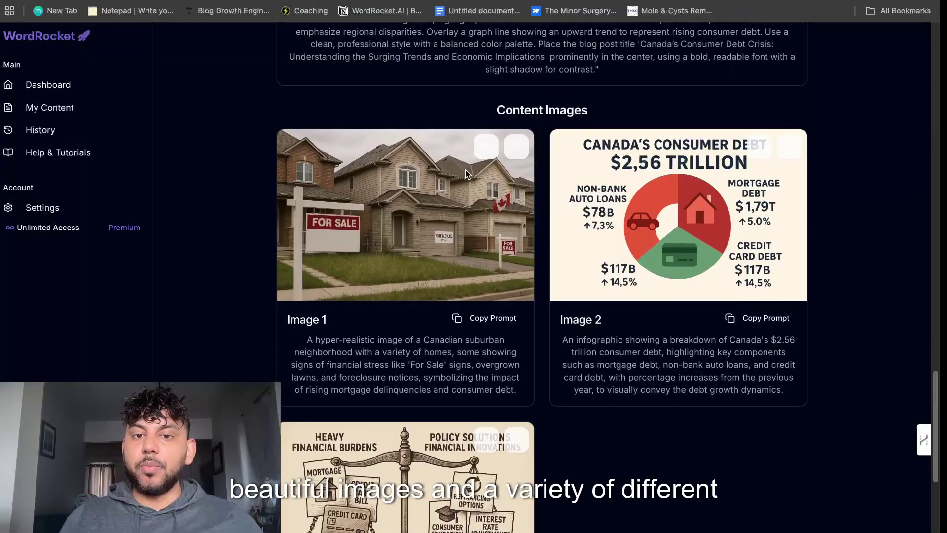
{"action": "scroll", "coordinate": [609, 278], "scroll_direction": "up", "scroll_amount": 20}
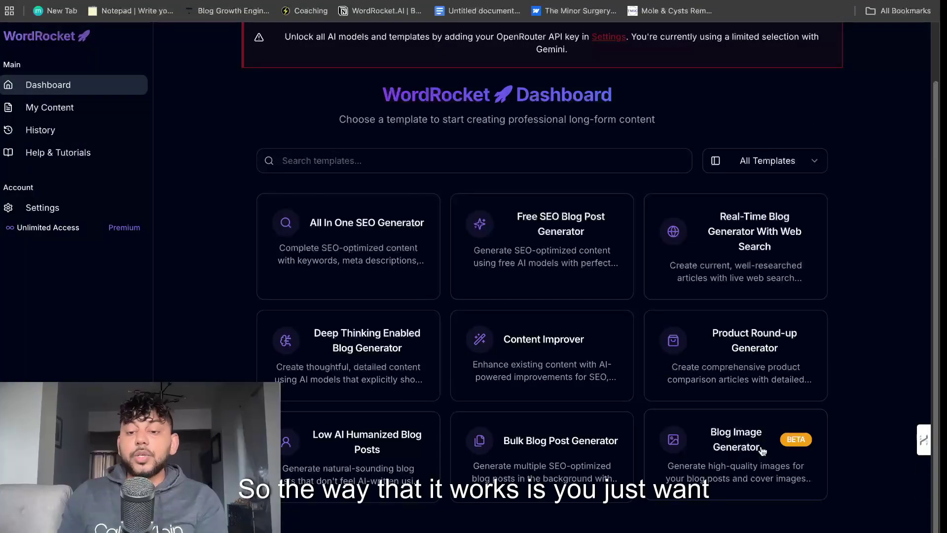
Open the Blog Image Generator and review its Image Settings and API Configuration sections.
{"action": "left_click", "coordinate": [762, 452]}
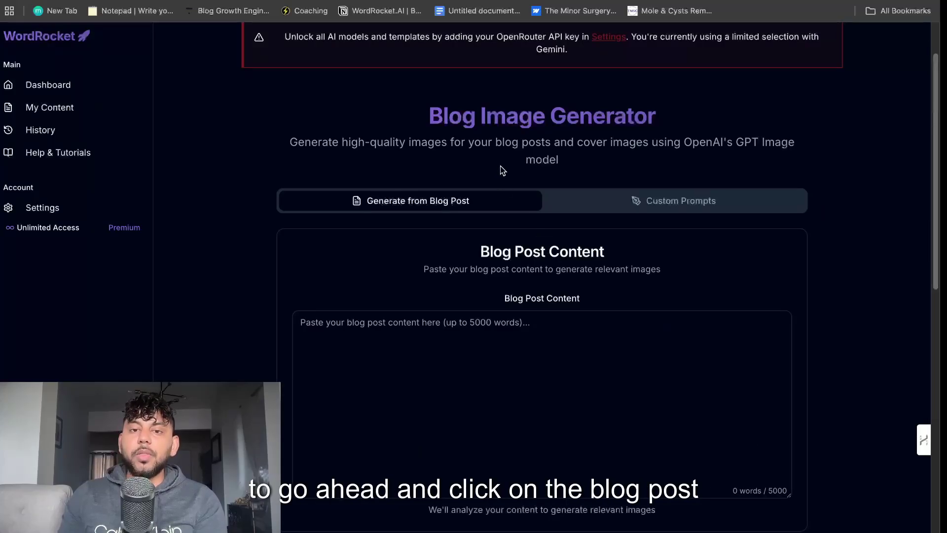
{"action": "scroll", "coordinate": [543, 247], "scroll_direction": "up", "scroll_amount": 1}
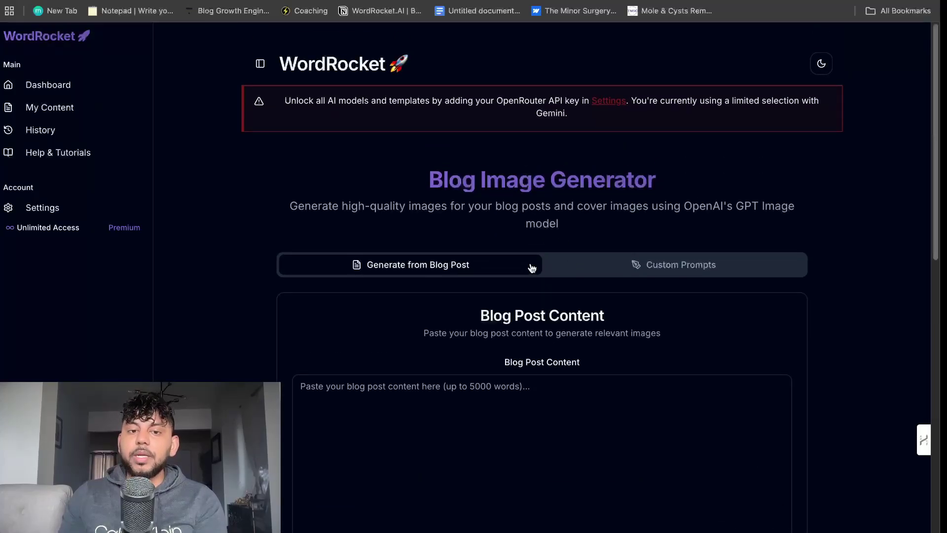
{"action": "scroll", "coordinate": [543, 269], "scroll_direction": "down", "scroll_amount": 9}
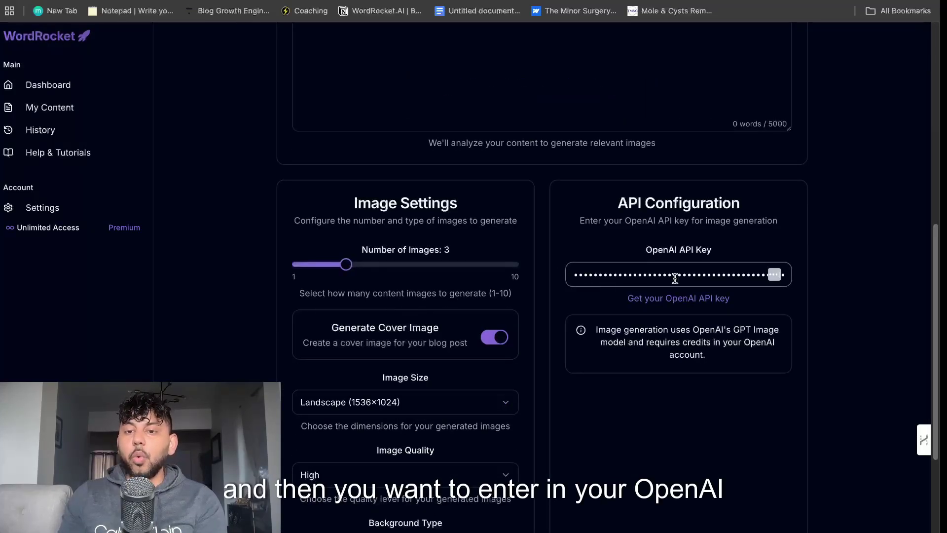
{"action": "scroll", "coordinate": [592, 275], "scroll_direction": "up", "scroll_amount": 5}
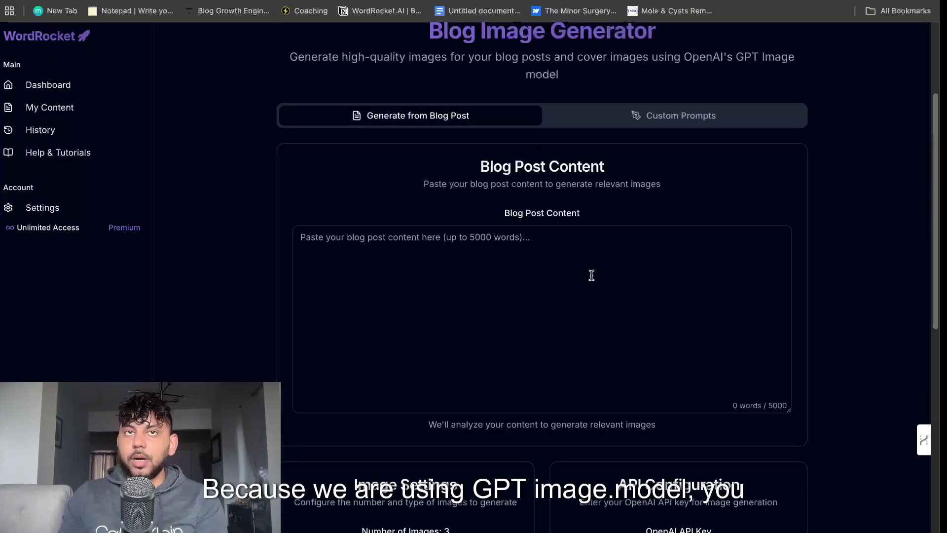
{"action": "scroll", "coordinate": [591, 275], "scroll_direction": "down", "scroll_amount": 6}
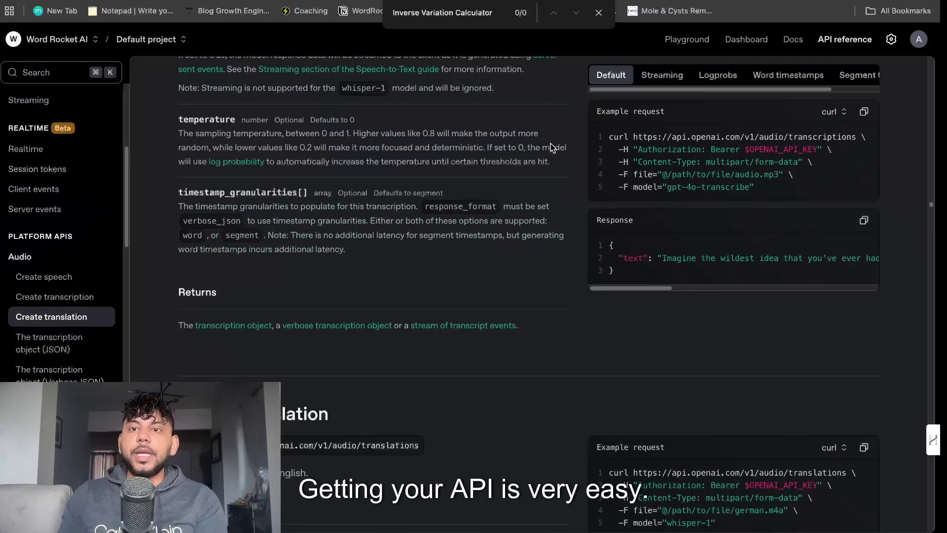
{"action": "scroll", "coordinate": [551, 143], "scroll_direction": "up", "scroll_amount": 6}
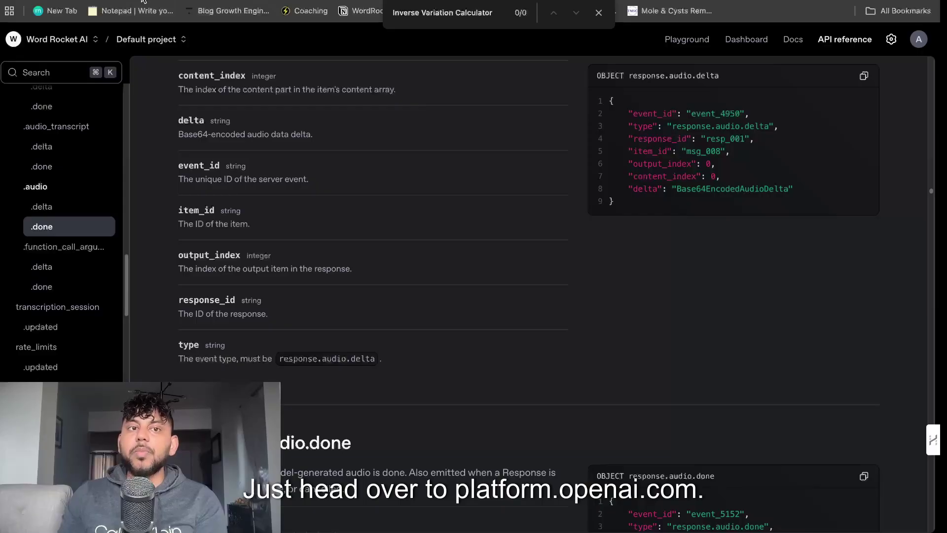
Open the organization's API keys page, ready WordRocket's API key field, then return to the keys list.
{"action": "left_click", "coordinate": [891, 40]}
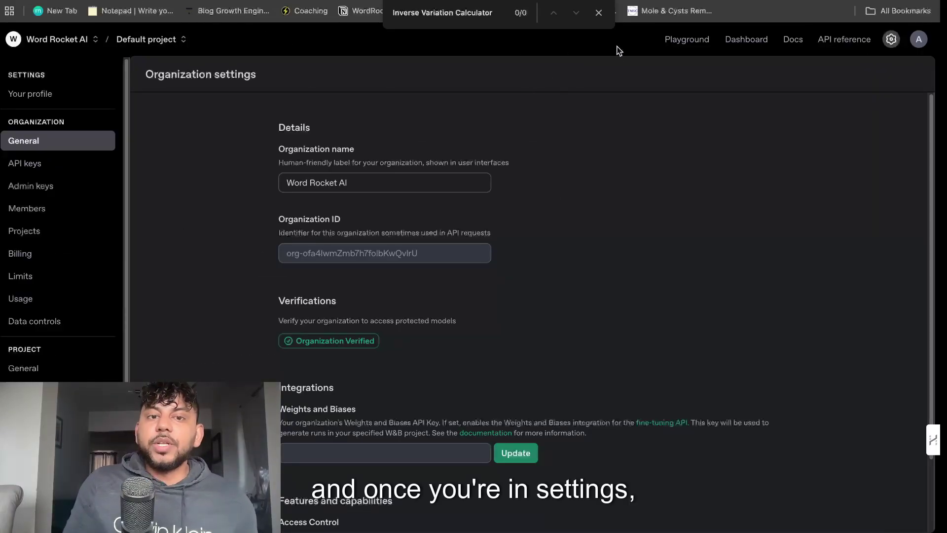
{"action": "left_click", "coordinate": [33, 163]}
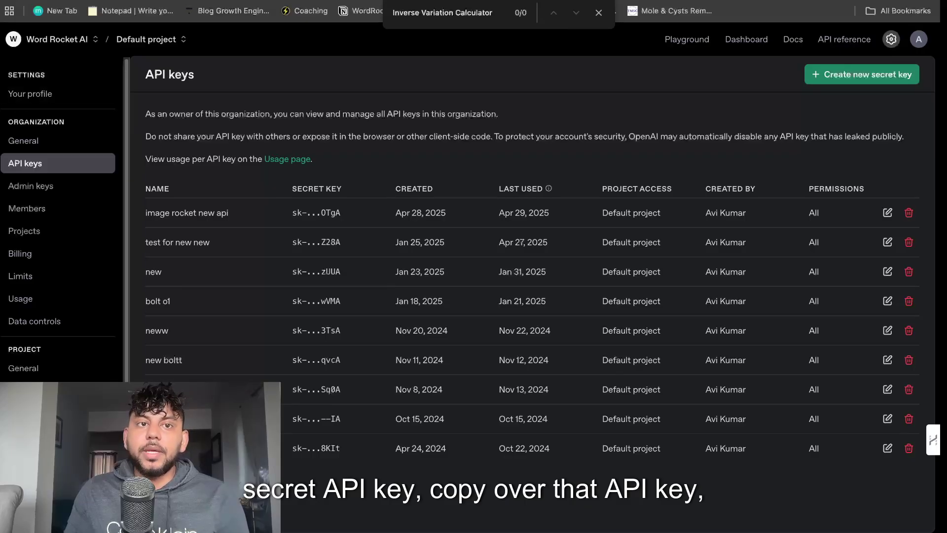
{"action": "key", "text": "ctrl+Tab"}
{"action": "scroll", "coordinate": [600, 244], "scroll_direction": "down", "scroll_amount": 8}
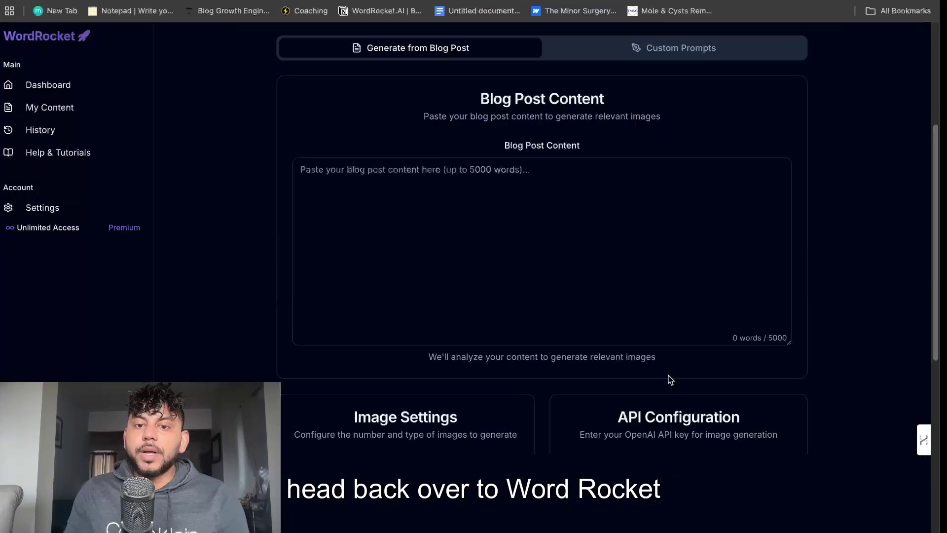
{"action": "left_click", "coordinate": [662, 353]}
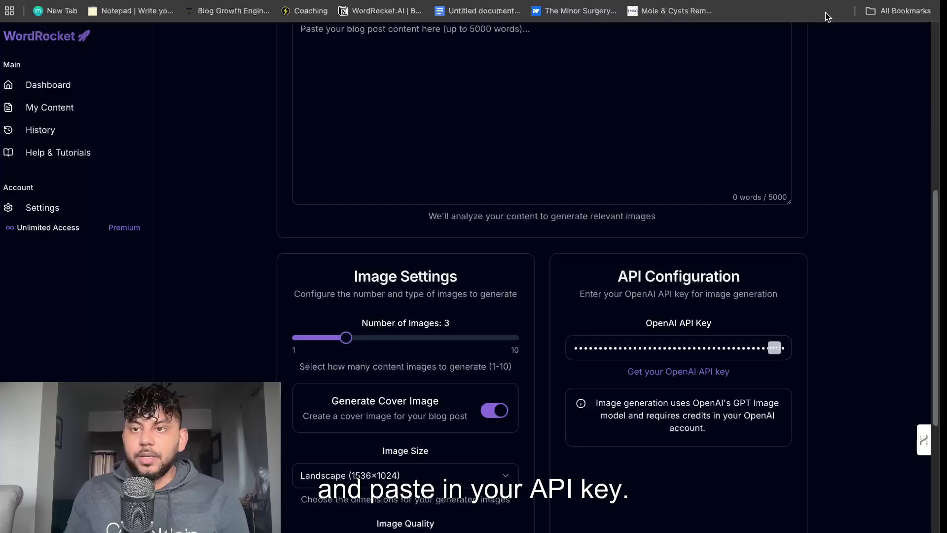
{"action": "key", "text": "ctrl+shift+Tab"}
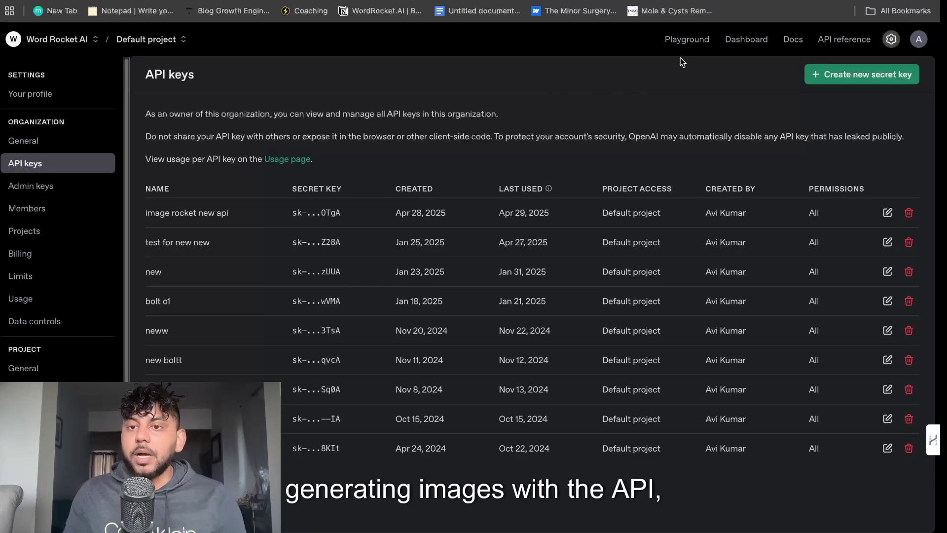
Open the OpenAI Playground and switch it to image generation.
{"action": "left_click", "coordinate": [685, 41]}
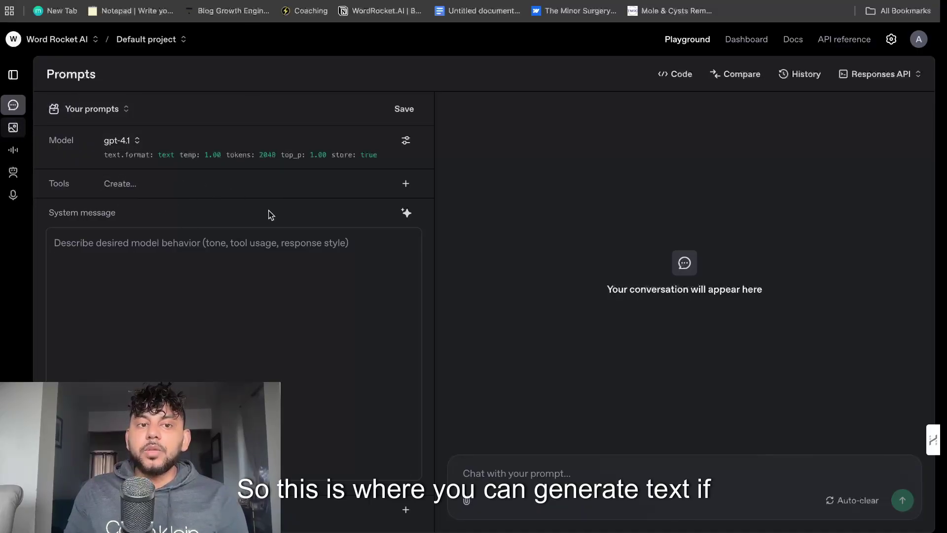
{"action": "left_click", "coordinate": [13, 128]}
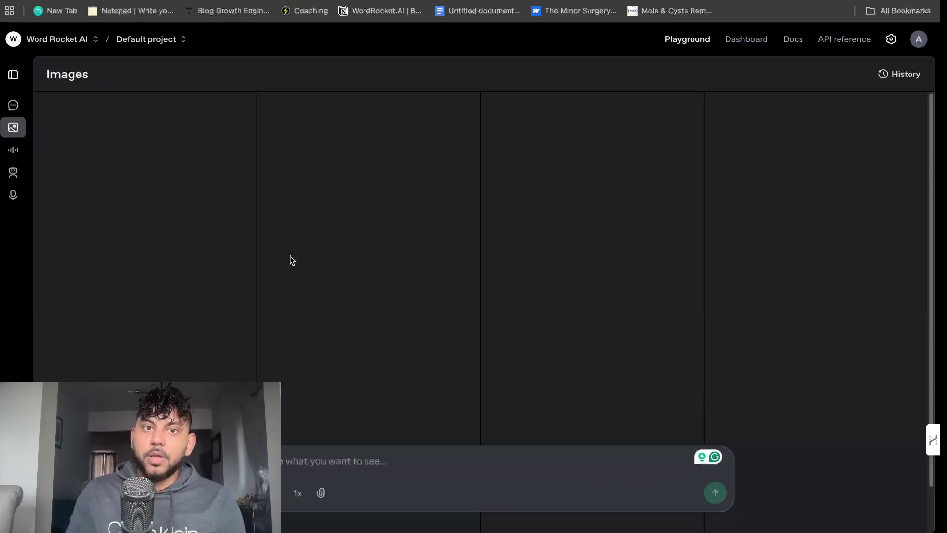
{"action": "left_click", "coordinate": [343, 9]}
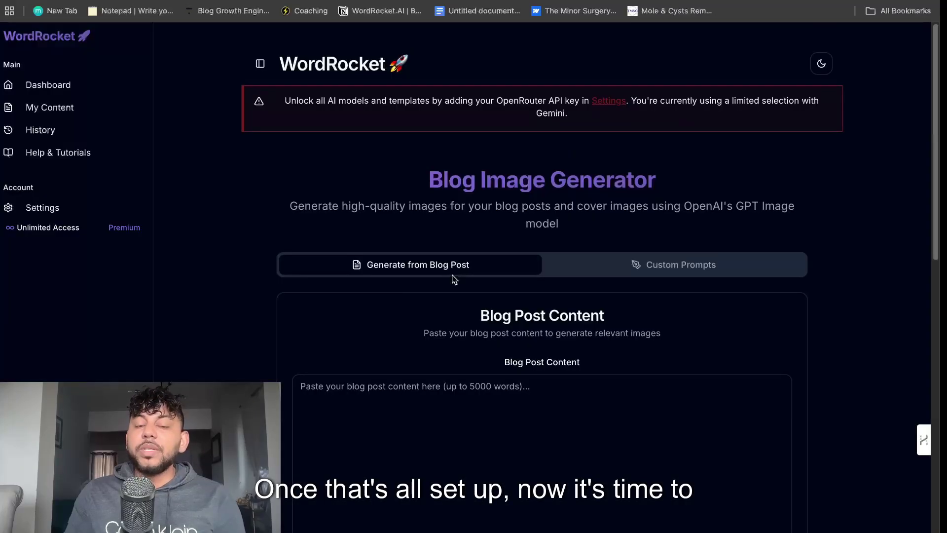
{"action": "scroll", "coordinate": [450, 276], "scroll_direction": "down", "scroll_amount": 5}
{"action": "scroll", "coordinate": [452, 279], "scroll_direction": "up", "scroll_amount": 5}
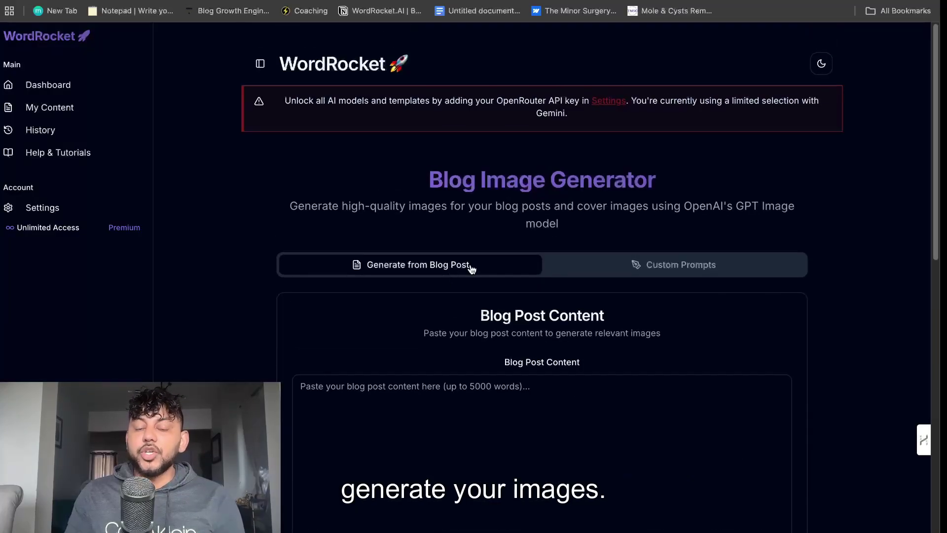
{"action": "scroll", "coordinate": [473, 269], "scroll_direction": "down", "scroll_amount": 5}
{"action": "scroll", "coordinate": [484, 302], "scroll_direction": "up", "scroll_amount": 5}
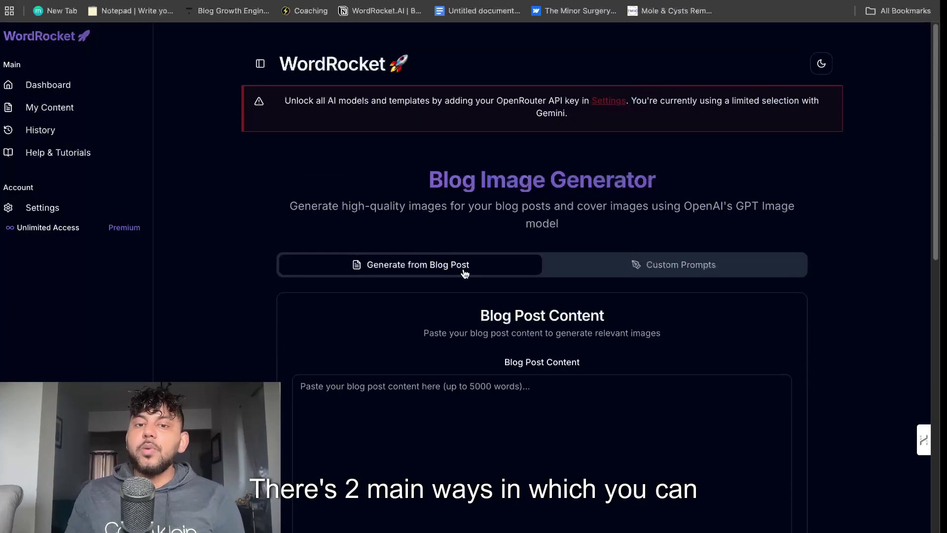
{"action": "left_click", "coordinate": [620, 268]}
{"action": "left_click", "coordinate": [436, 267]}
{"action": "scroll", "coordinate": [488, 335], "scroll_direction": "down", "scroll_amount": 2}
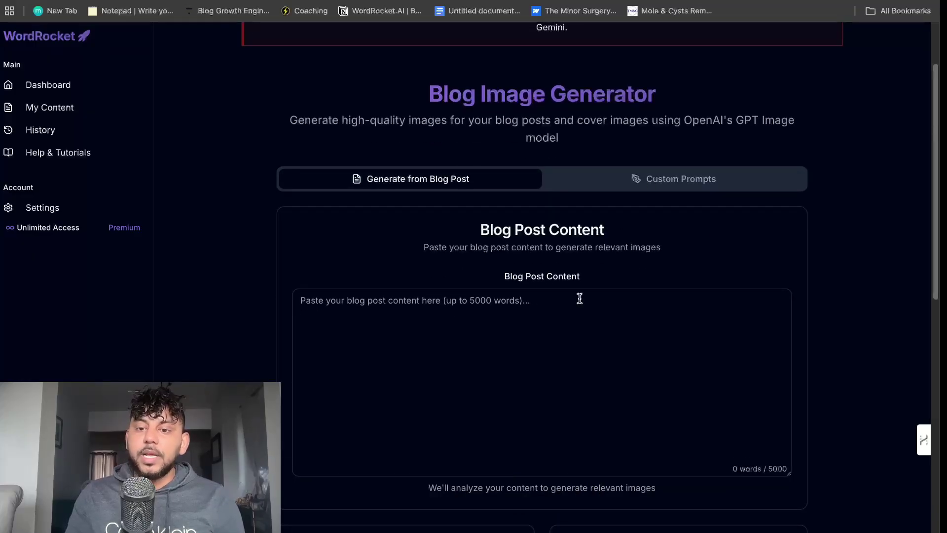
{"action": "scroll", "coordinate": [548, 291], "scroll_direction": "down", "scroll_amount": 1}
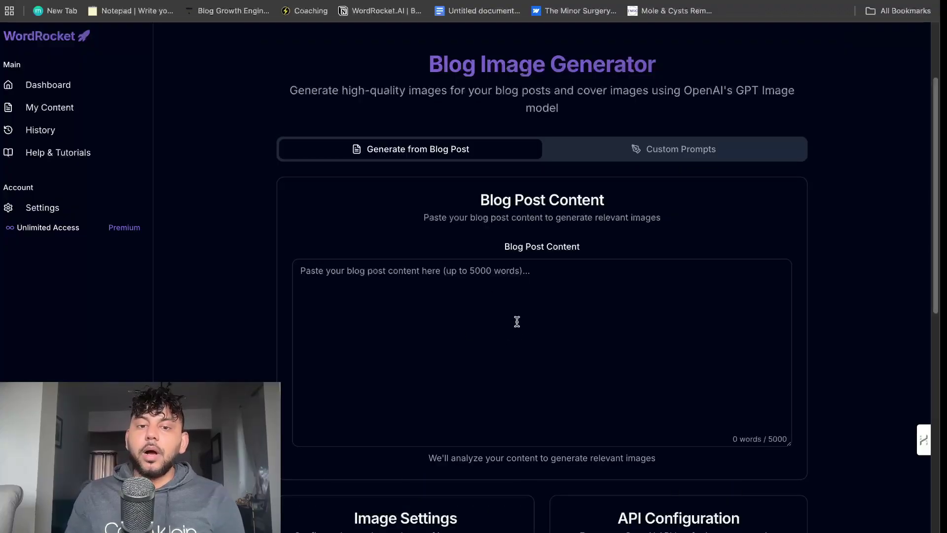
{"action": "scroll", "coordinate": [517, 322], "scroll_direction": "down", "scroll_amount": 2}
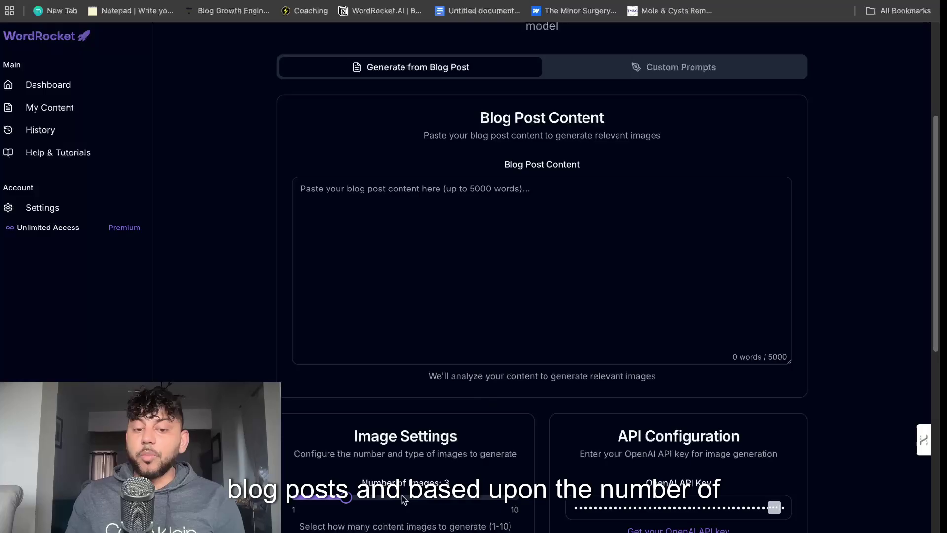
{"action": "scroll", "coordinate": [402, 496], "scroll_direction": "up", "scroll_amount": 5}
{"action": "left_click", "coordinate": [628, 264]}
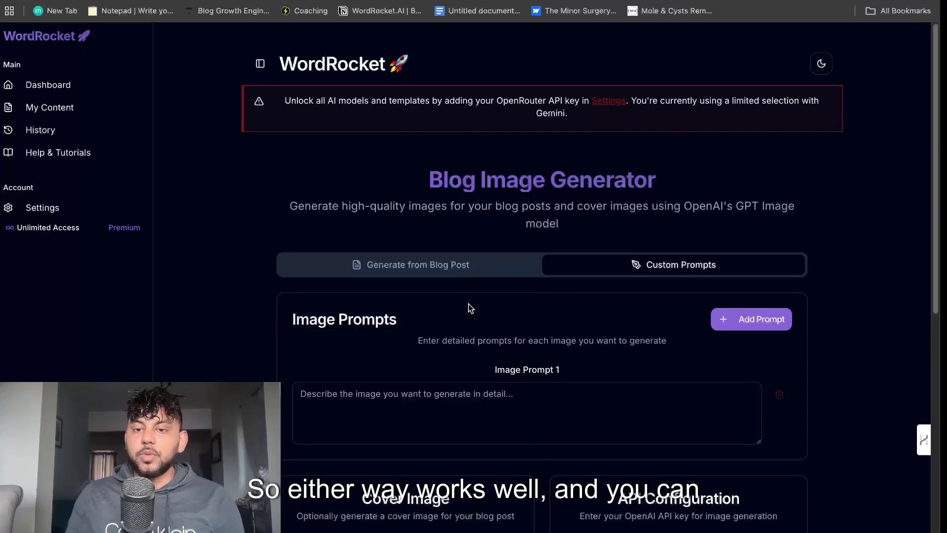
{"action": "left_click", "coordinate": [486, 268]}
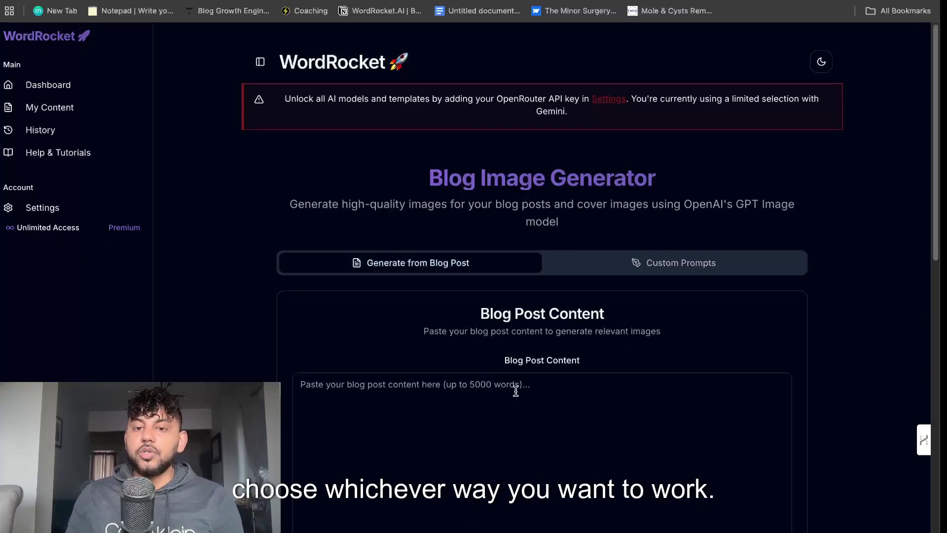
Paste the 2371-word tariff-war mortgage article into the Blog Post Content box.
{"action": "scroll", "coordinate": [485, 278], "scroll_direction": "down", "scroll_amount": 5}
{"action": "left_click", "coordinate": [485, 278]}
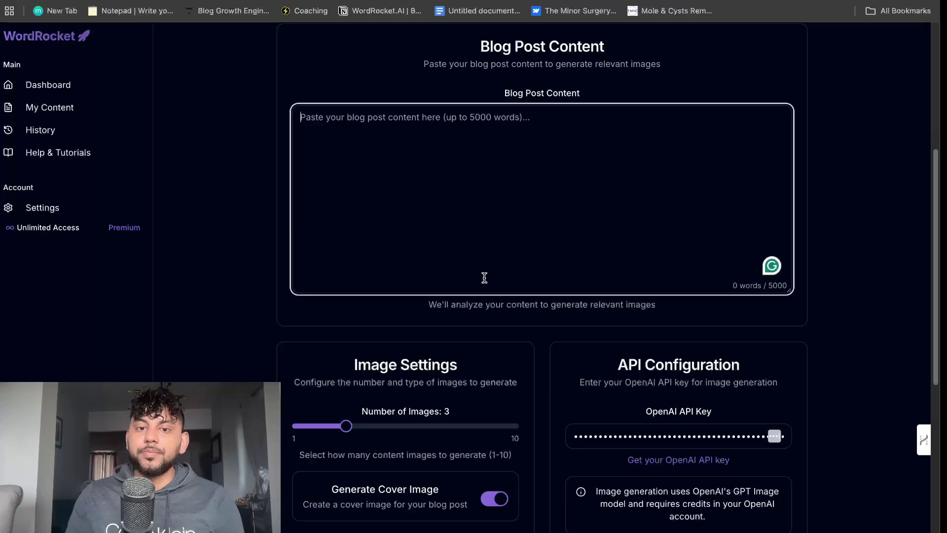
{"action": "scroll", "coordinate": [444, 247], "scroll_direction": "up", "scroll_amount": 2}
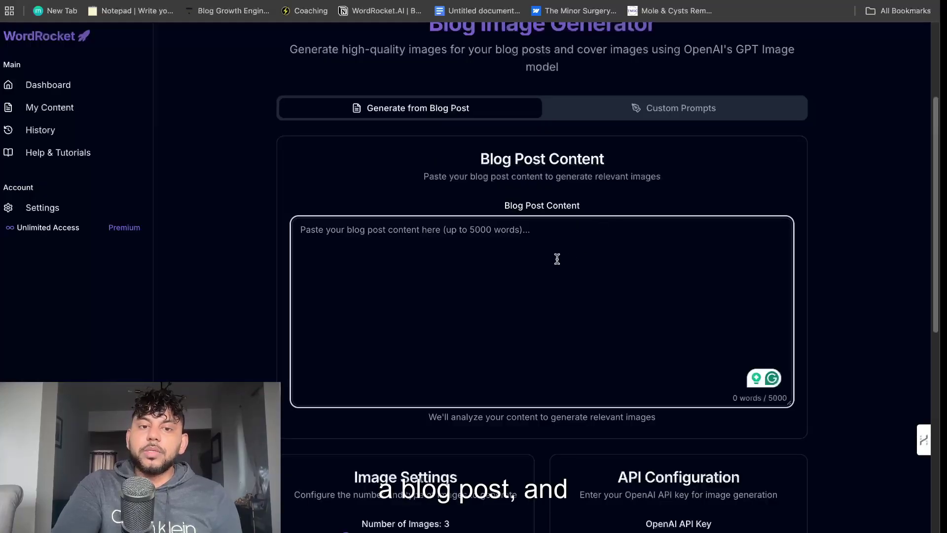
{"action": "key", "text": "ctrl+v"}
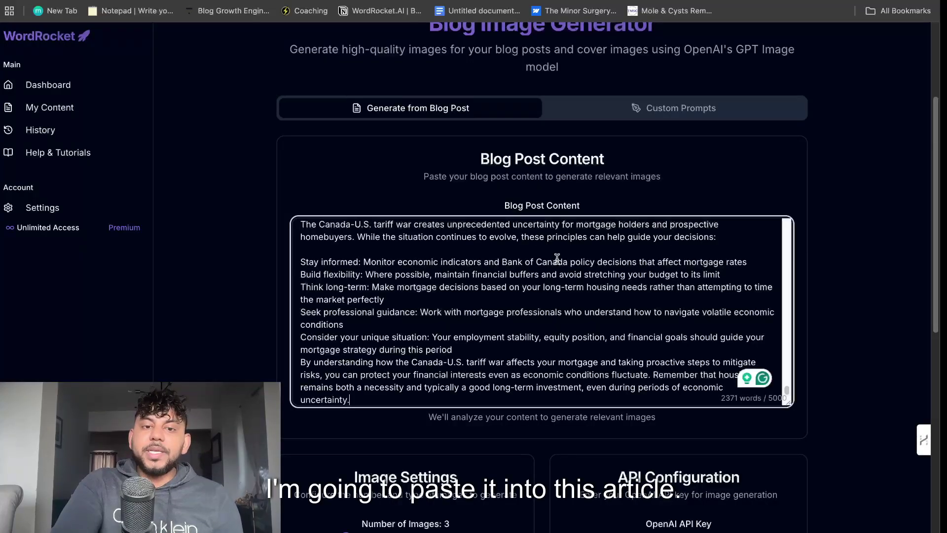
{"action": "scroll", "coordinate": [557, 259], "scroll_direction": "up", "scroll_amount": 10}
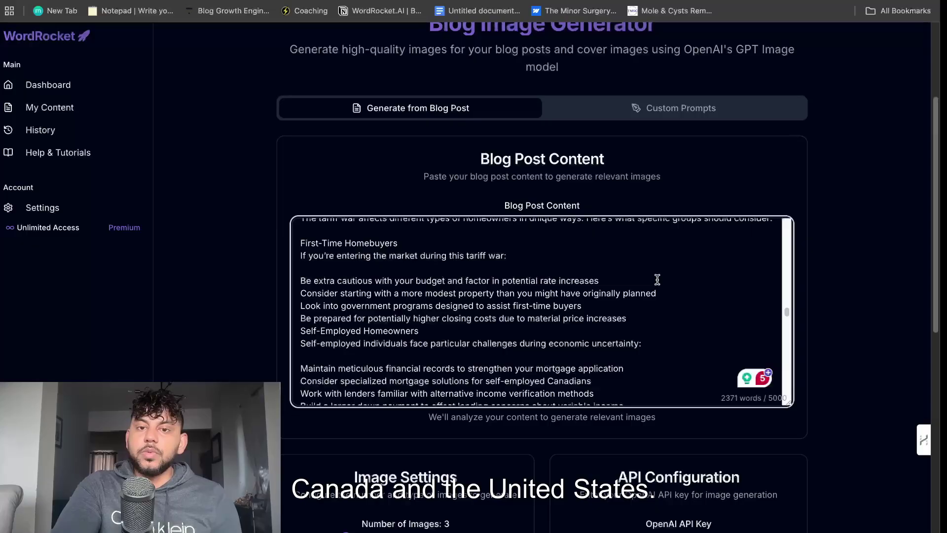
{"action": "scroll", "coordinate": [657, 279], "scroll_direction": "up", "scroll_amount": 15}
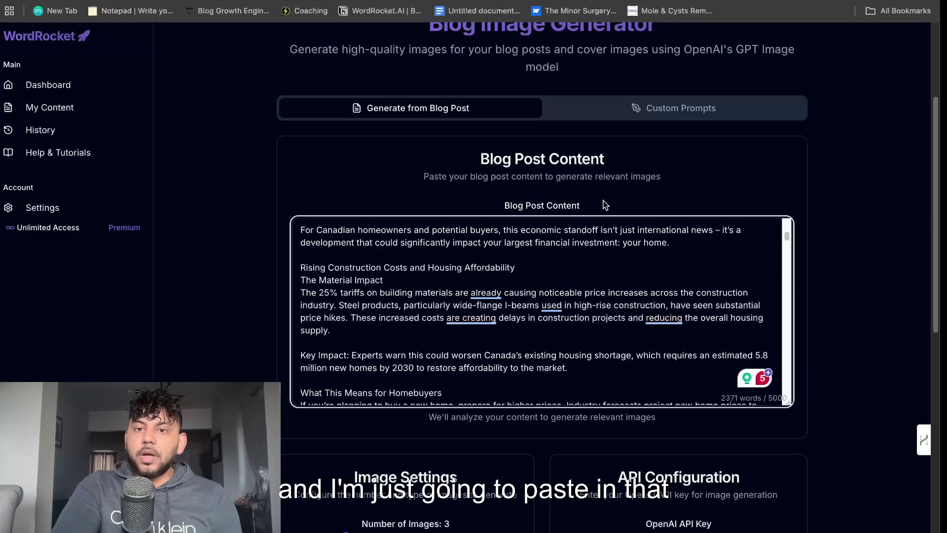
{"action": "scroll", "coordinate": [610, 188], "scroll_direction": "down", "scroll_amount": 6}
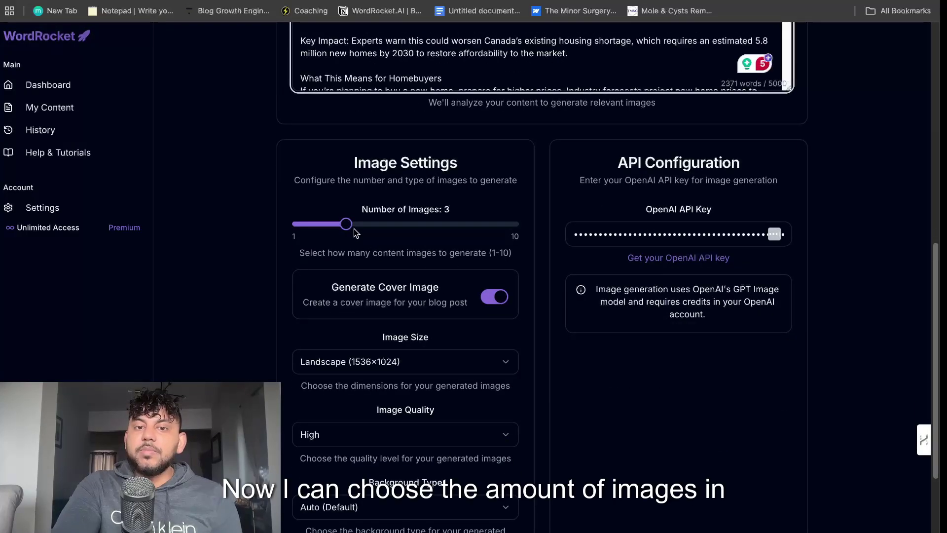
Set Number of Images to 4 and keep Background Type on Auto (Default).
{"action": "left_click_drag", "start_coordinate": [353, 231], "coordinate": [370, 226]}
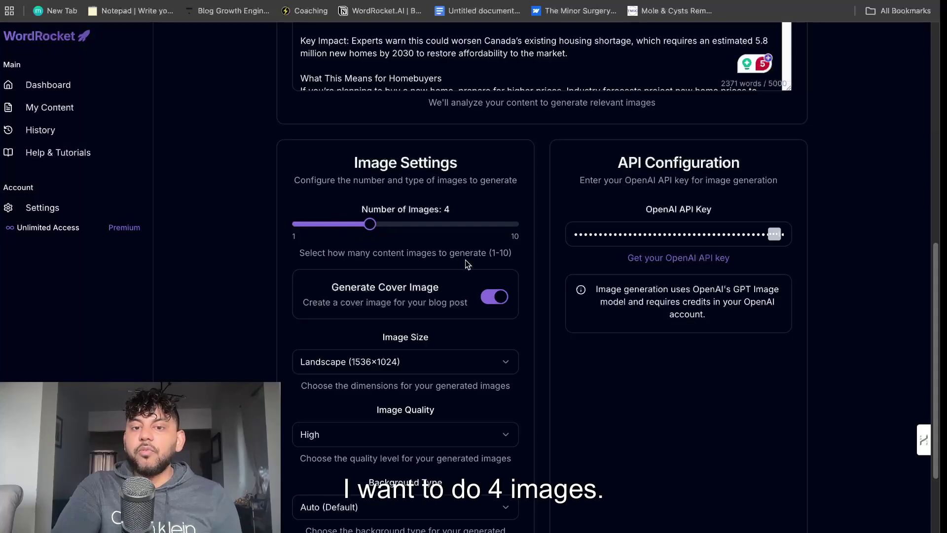
{"action": "scroll", "coordinate": [492, 302], "scroll_direction": "down", "scroll_amount": 1}
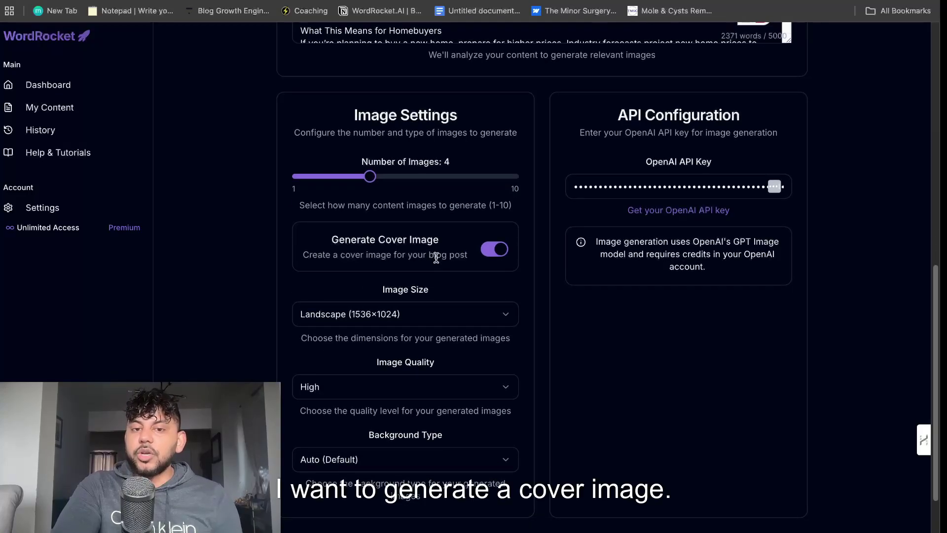
{"action": "scroll", "coordinate": [461, 259], "scroll_direction": "down", "scroll_amount": 1}
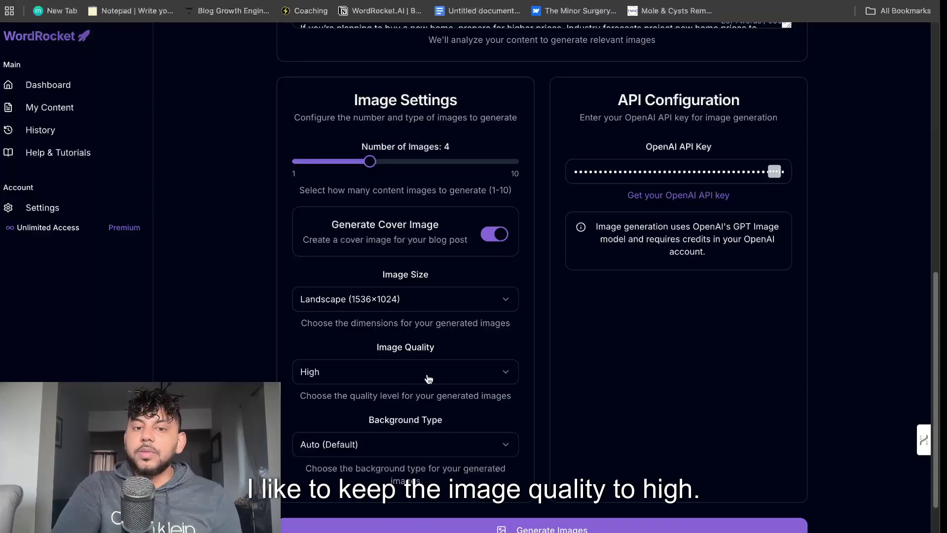
{"action": "left_click", "coordinate": [433, 444]}
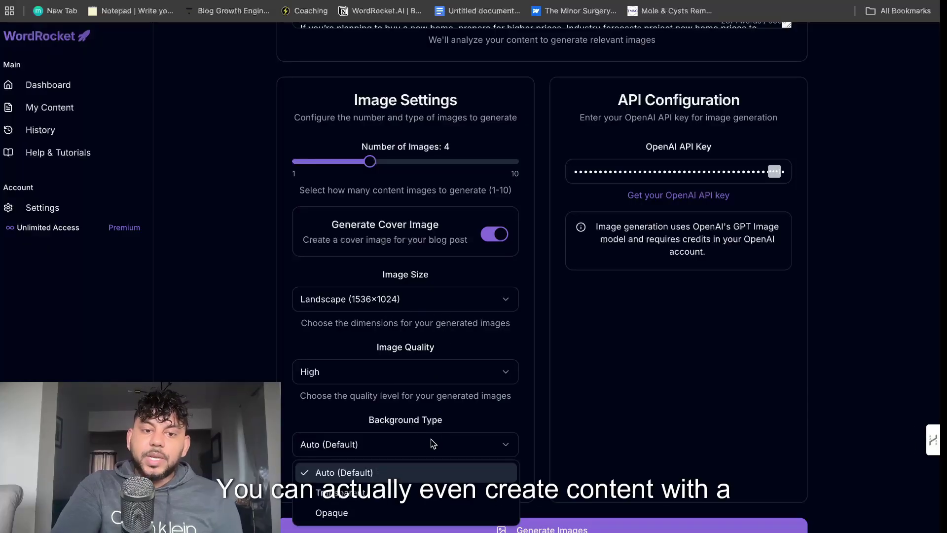
{"action": "left_click", "coordinate": [426, 451]}
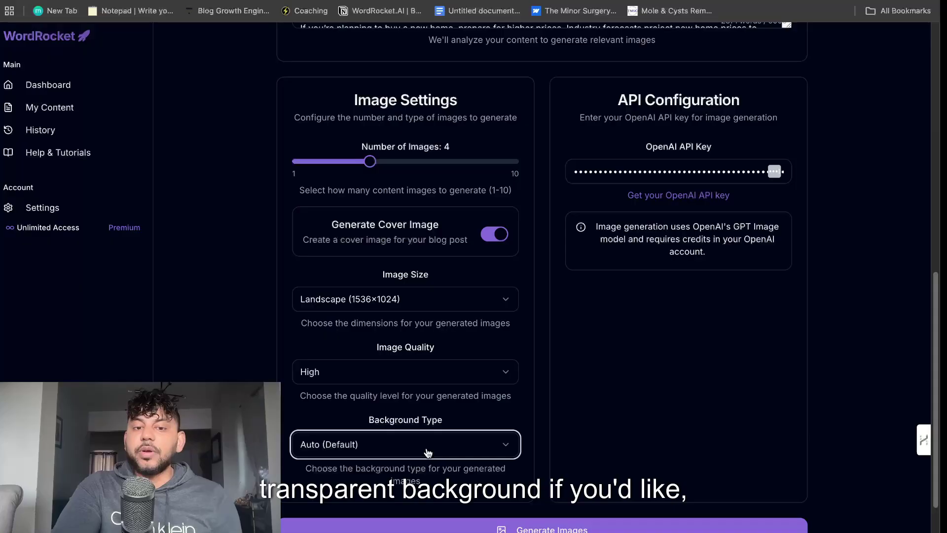
{"action": "scroll", "coordinate": [584, 395], "scroll_direction": "down", "scroll_amount": 2}
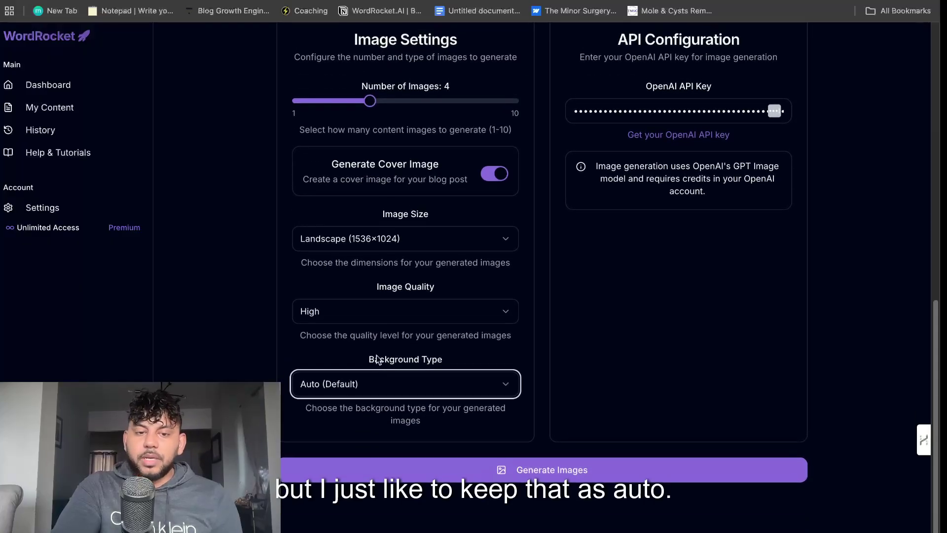
{"action": "left_click", "coordinate": [379, 385]}
{"action": "left_click", "coordinate": [626, 345]}
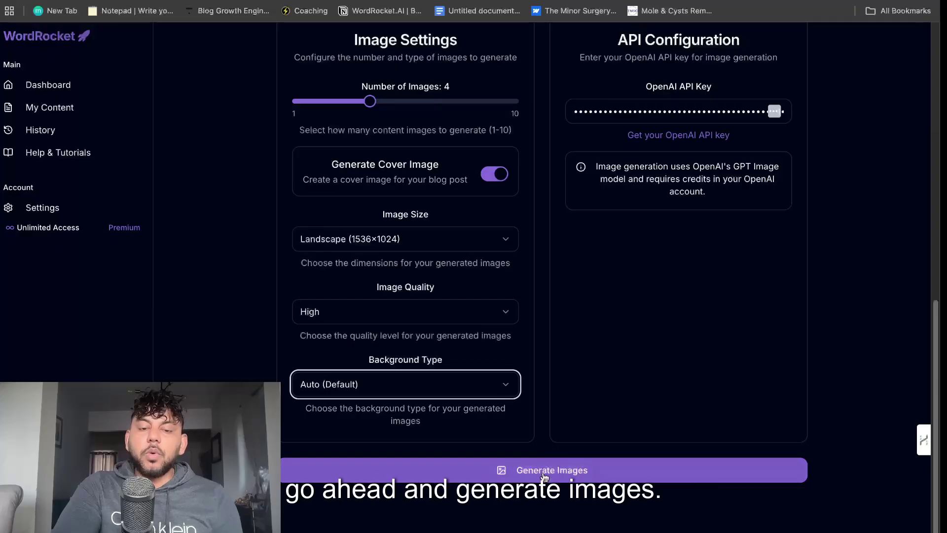
Start generating the cover image and four content images with Generate Images.
{"action": "left_click", "coordinate": [446, 383]}
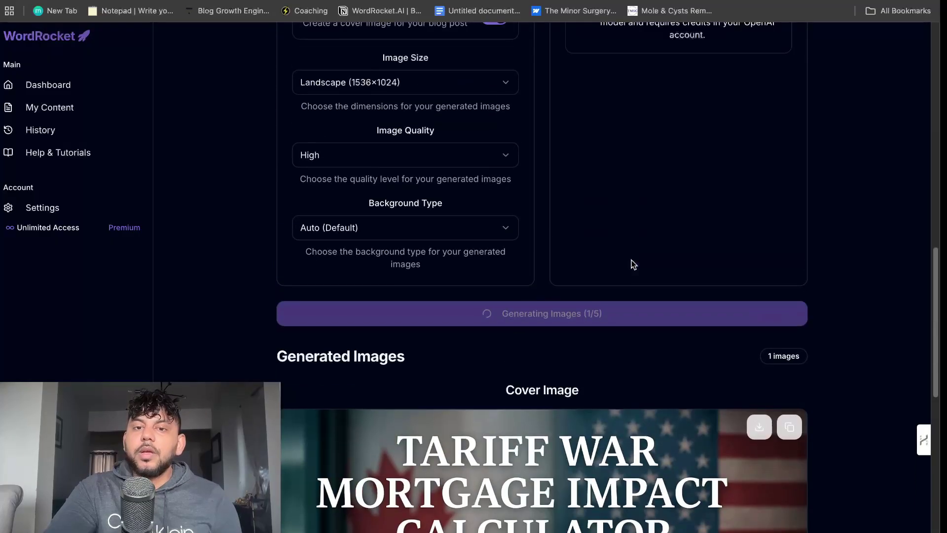
{"action": "scroll", "coordinate": [632, 264], "scroll_direction": "up", "scroll_amount": 1}
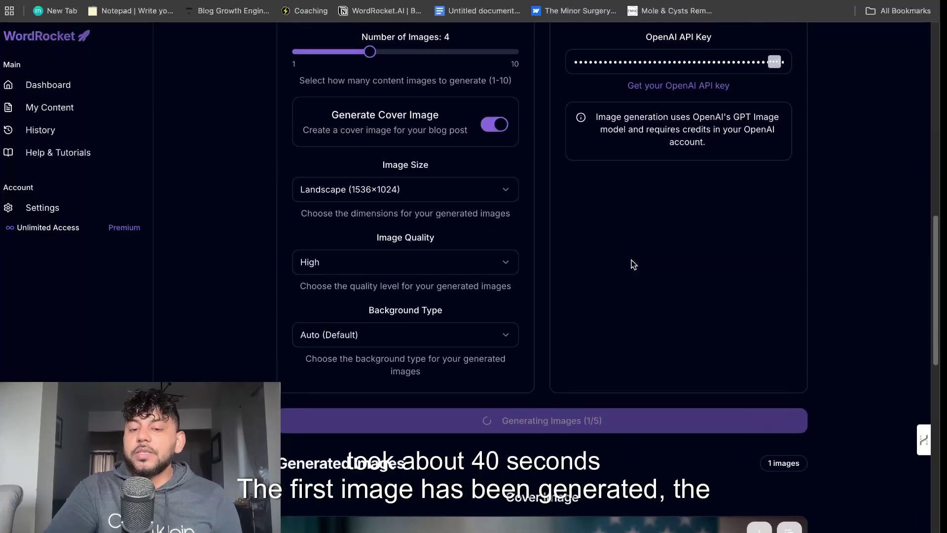
{"action": "scroll", "coordinate": [631, 264], "scroll_direction": "down", "scroll_amount": 7}
{"action": "scroll", "coordinate": [632, 261], "scroll_direction": "down", "scroll_amount": 1}
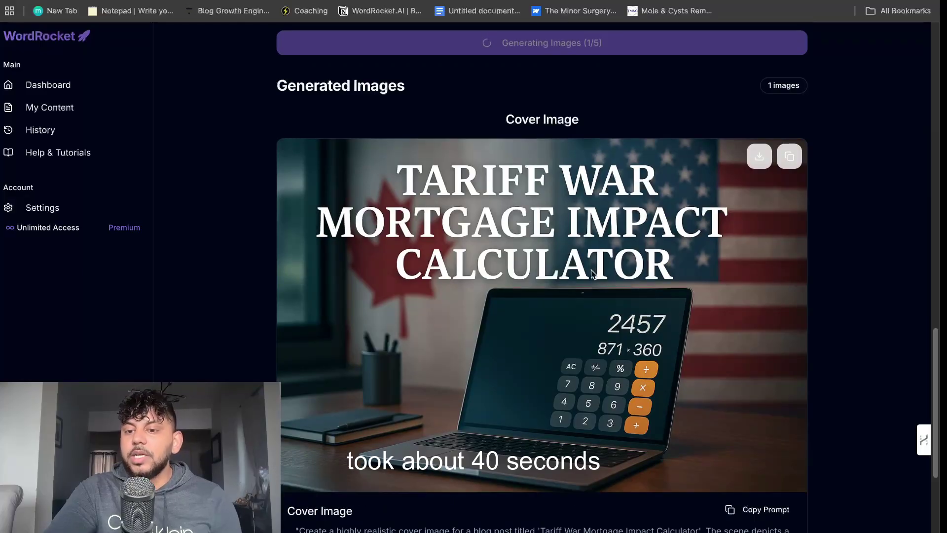
{"action": "scroll", "coordinate": [577, 228], "scroll_direction": "down", "scroll_amount": 5}
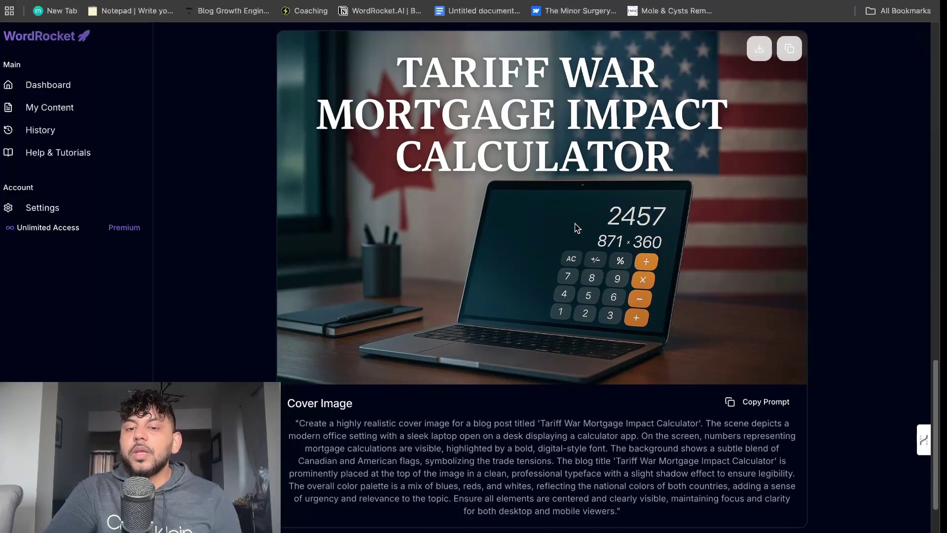
{"action": "scroll", "coordinate": [576, 228], "scroll_direction": "up", "scroll_amount": 10}
{"action": "scroll", "coordinate": [479, 157], "scroll_direction": "up", "scroll_amount": 2}
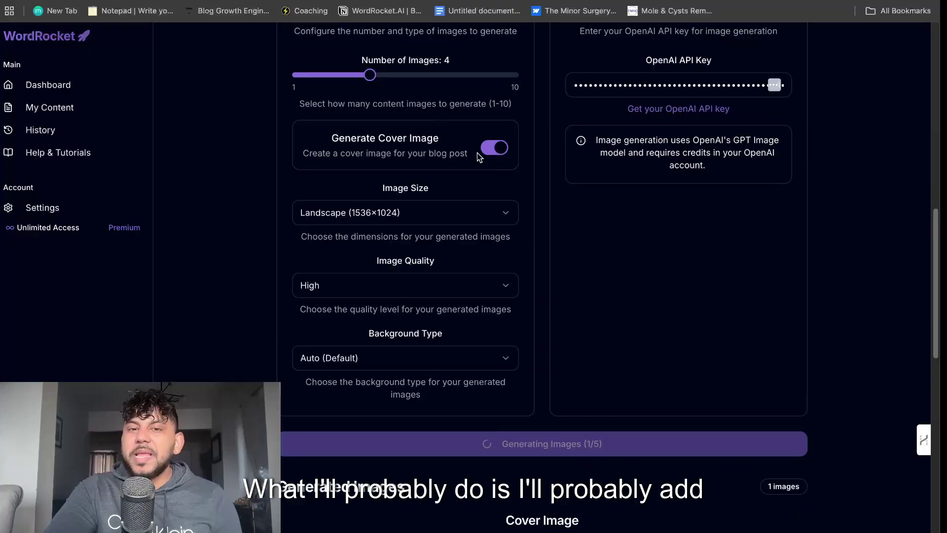
{"action": "scroll", "coordinate": [538, 154], "scroll_direction": "up", "scroll_amount": 5}
{"action": "scroll", "coordinate": [537, 154], "scroll_direction": "down", "scroll_amount": 3}
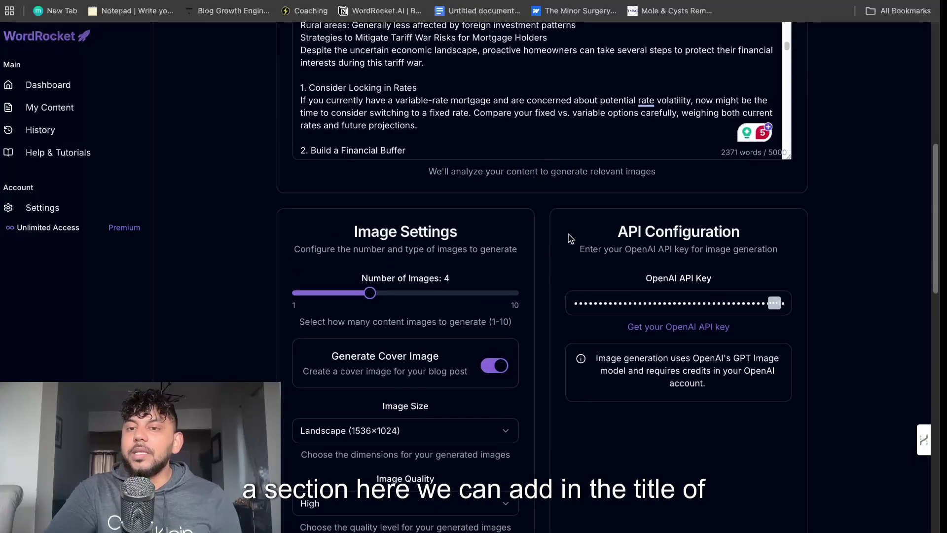
{"action": "scroll", "coordinate": [569, 235], "scroll_direction": "down", "scroll_amount": 10}
{"action": "scroll", "coordinate": [570, 235], "scroll_direction": "down", "scroll_amount": 1}
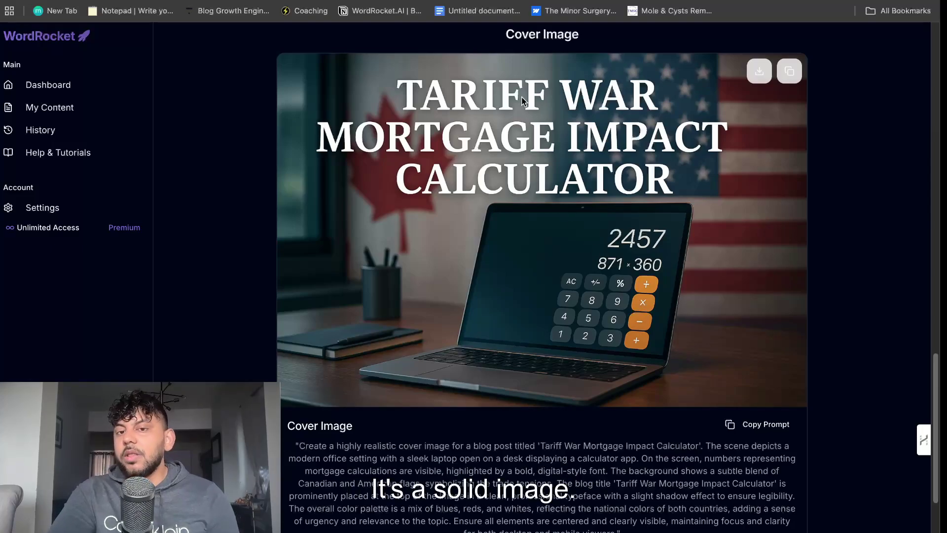
{"action": "scroll", "coordinate": [523, 101], "scroll_direction": "down", "scroll_amount": 3}
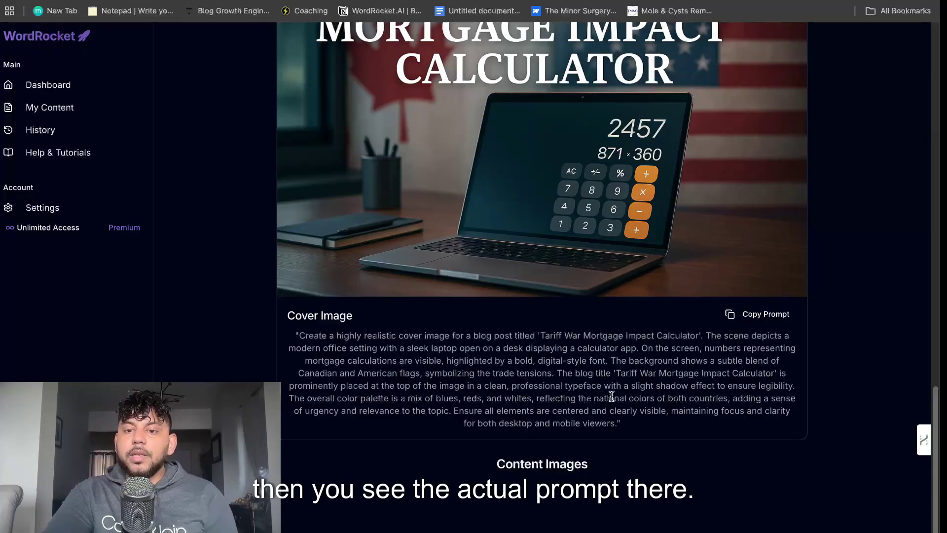
{"action": "scroll", "coordinate": [625, 385], "scroll_direction": "up", "scroll_amount": 6}
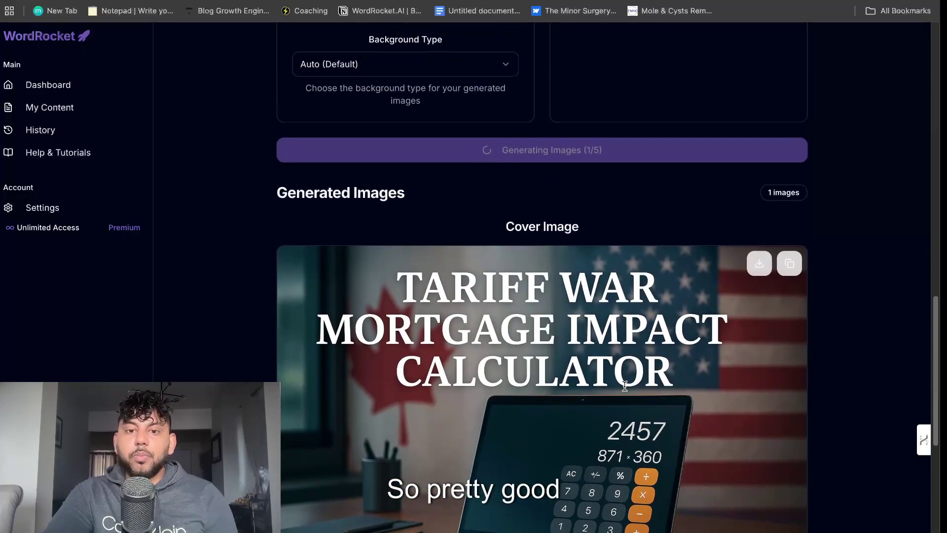
{"action": "scroll", "coordinate": [625, 386], "scroll_direction": "down", "scroll_amount": 6}
{"action": "scroll", "coordinate": [625, 386], "scroll_direction": "up", "scroll_amount": 8}
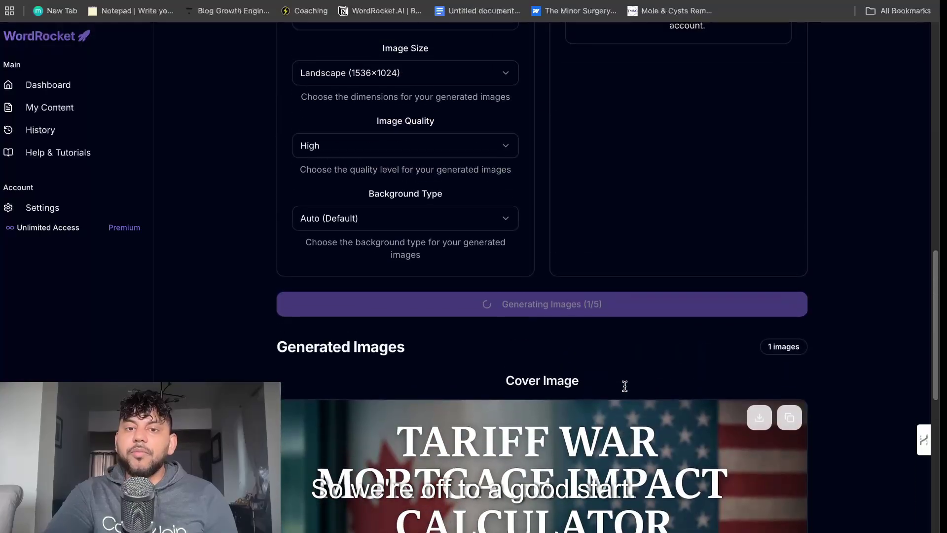
{"action": "scroll", "coordinate": [625, 386], "scroll_direction": "down", "scroll_amount": 8}
{"action": "scroll", "coordinate": [625, 386], "scroll_direction": "down", "scroll_amount": 6}
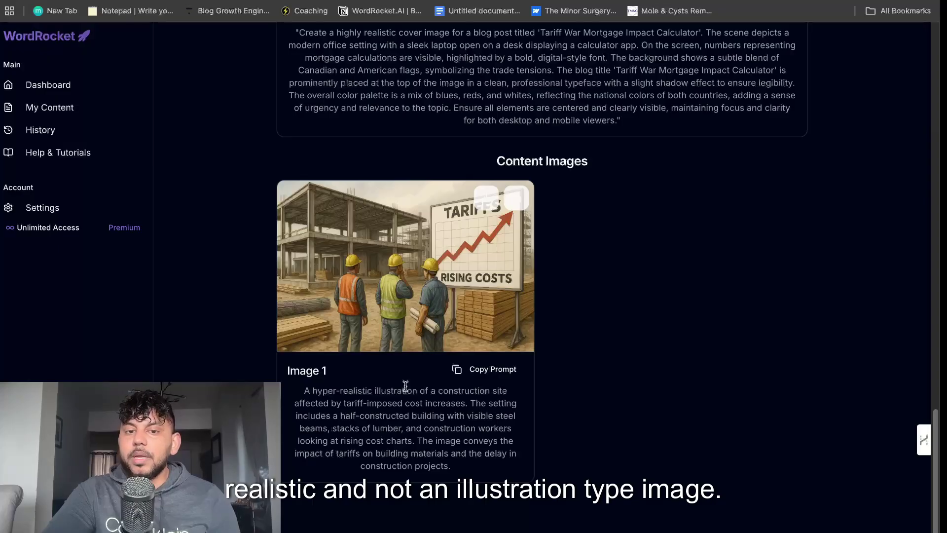
{"action": "scroll", "coordinate": [662, 224], "scroll_direction": "up", "scroll_amount": 10}
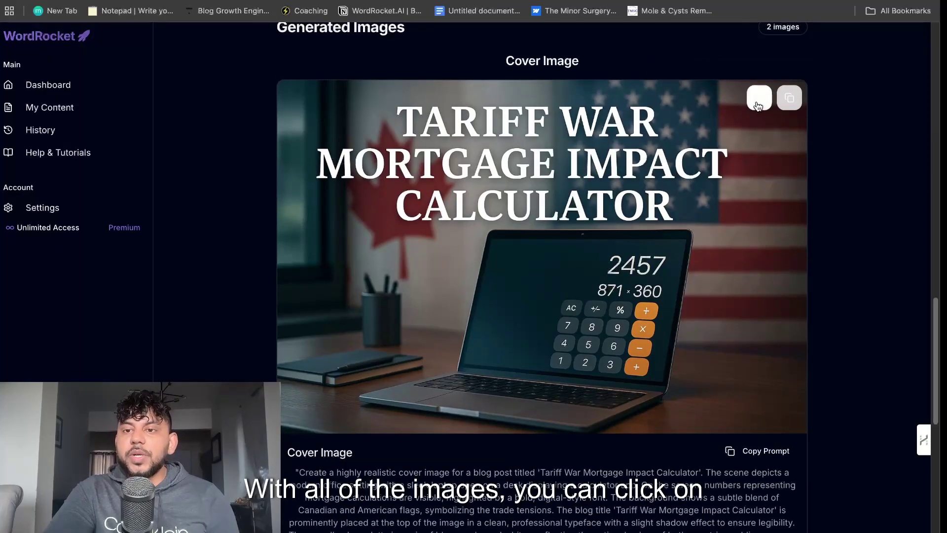
Download the cover image and the Image 2 tariffs infographic as PNG files.
{"action": "left_click", "coordinate": [758, 101]}
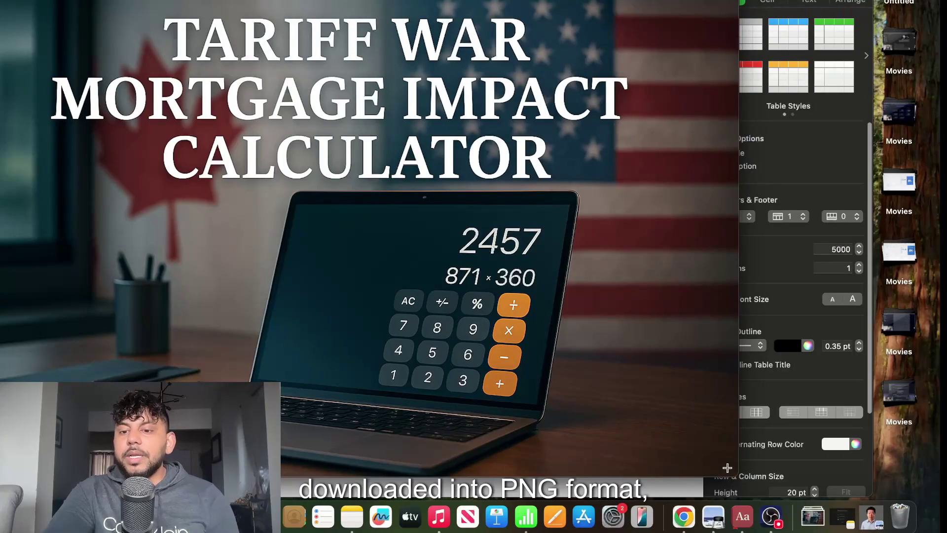
{"action": "left_click_drag", "start_coordinate": [733, 473], "coordinate": [572, 355]}
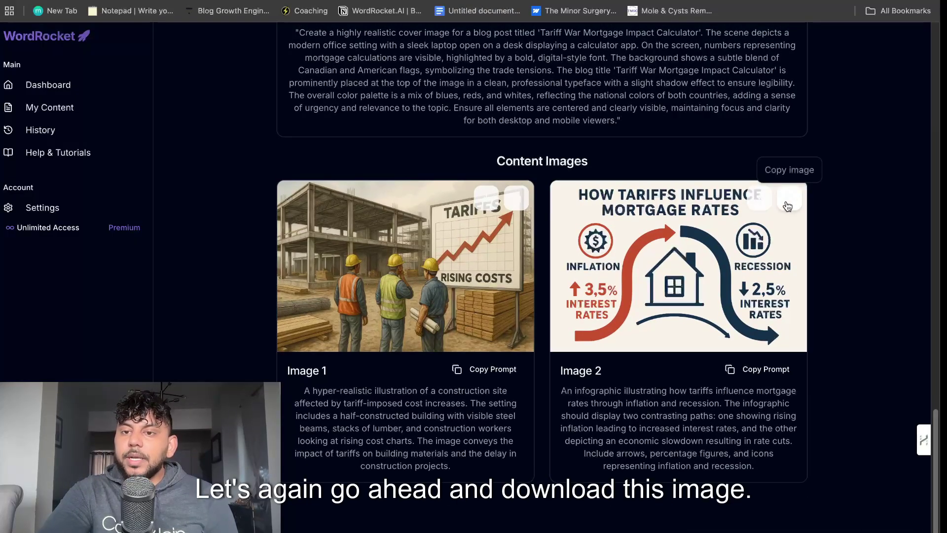
{"action": "left_click", "coordinate": [760, 198]}
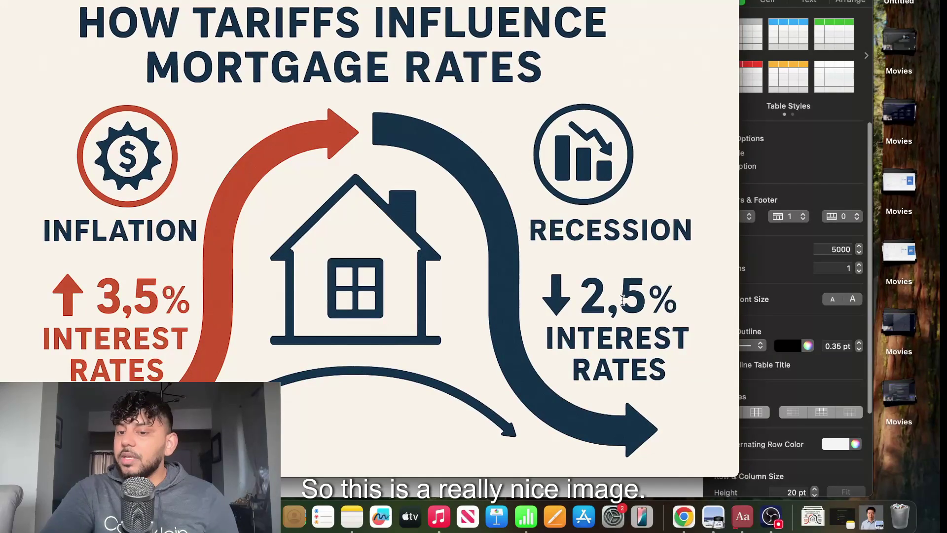
Back in the WordRocket results, open the downloaded Image 3 conceptual homeowner artwork.
{"action": "left_click", "coordinate": [683, 517]}
{"action": "scroll", "coordinate": [647, 311], "scroll_direction": "down", "scroll_amount": 8}
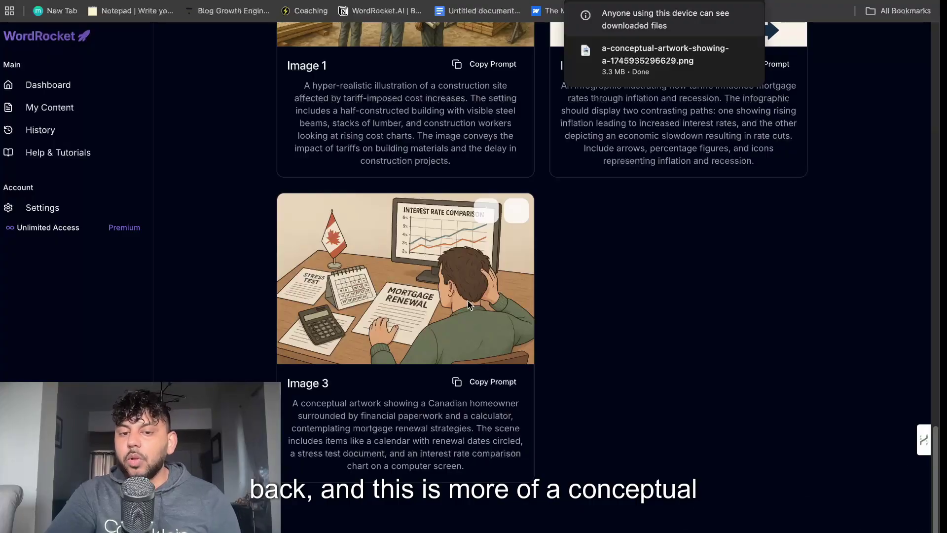
{"action": "scroll", "coordinate": [468, 304], "scroll_direction": "up", "scroll_amount": 9}
{"action": "scroll", "coordinate": [606, 375], "scroll_direction": "up", "scroll_amount": 1}
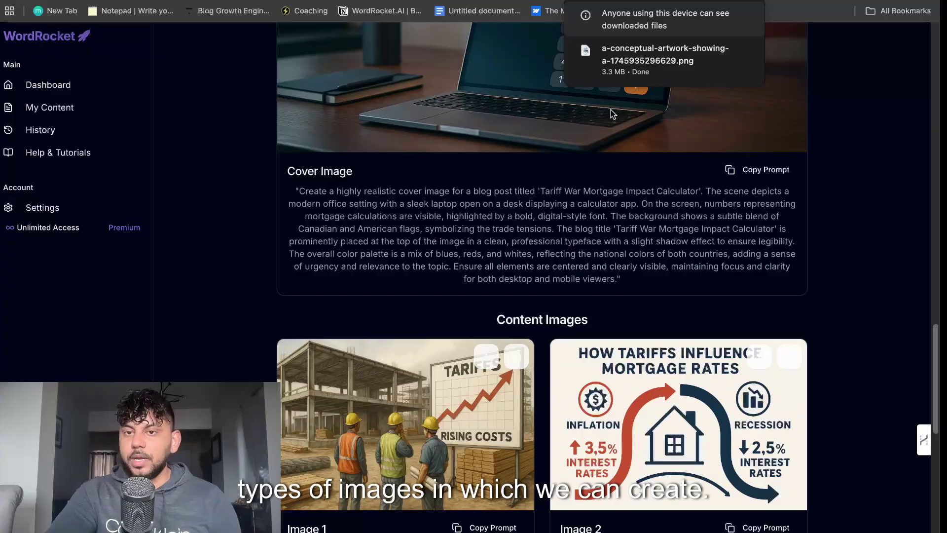
{"action": "left_click", "coordinate": [628, 64]}
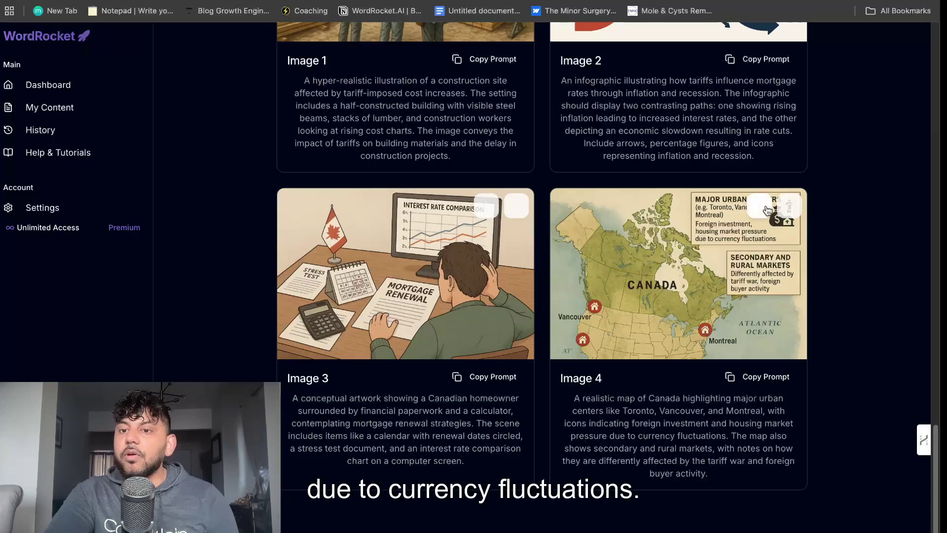
Download the Image 4 Canada map, view it full size, and return to the browser.
{"action": "left_click", "coordinate": [761, 214]}
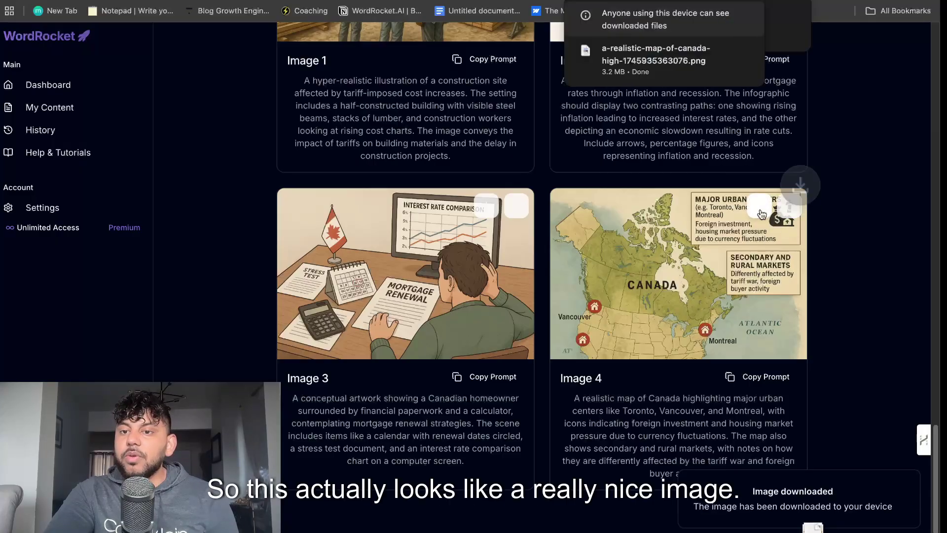
{"action": "left_click", "coordinate": [676, 63]}
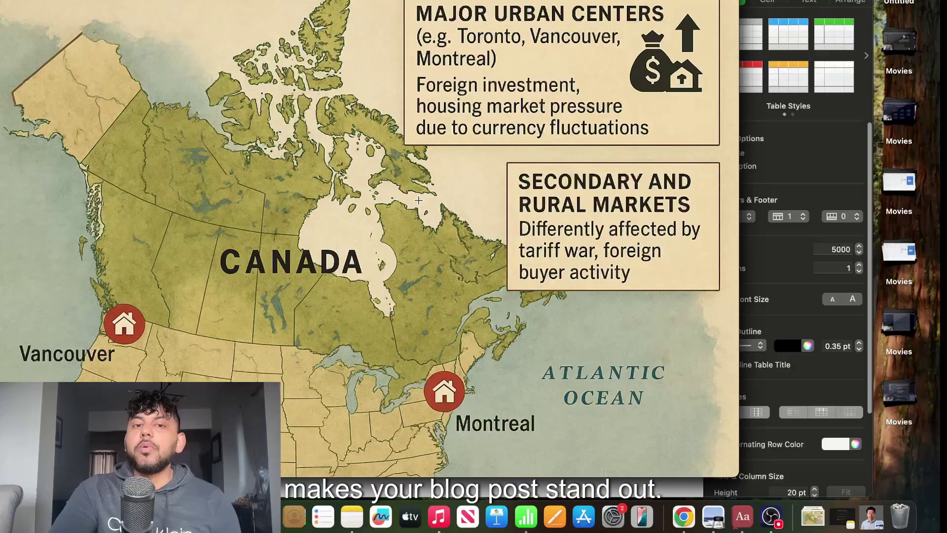
{"action": "key", "text": "ctrl+Right"}
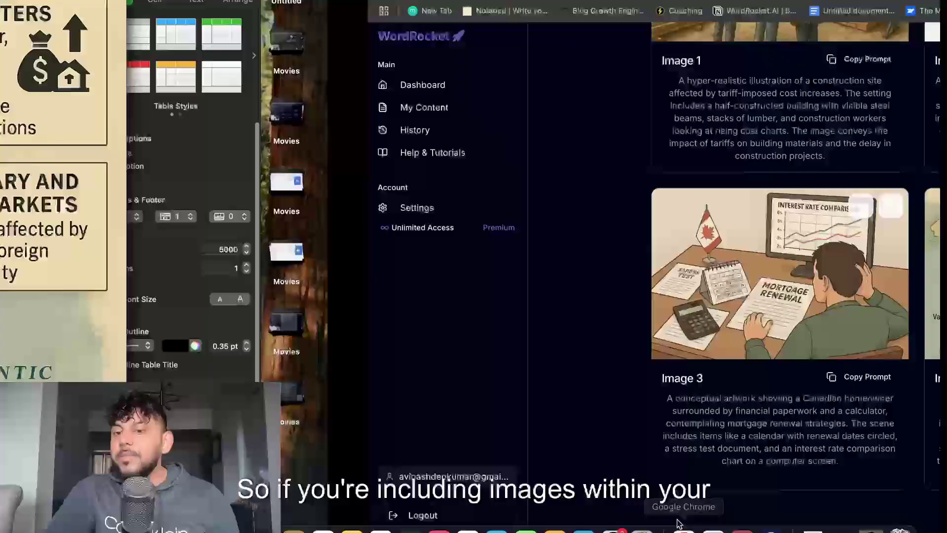
{"action": "scroll", "coordinate": [641, 303], "scroll_direction": "up", "scroll_amount": 10}
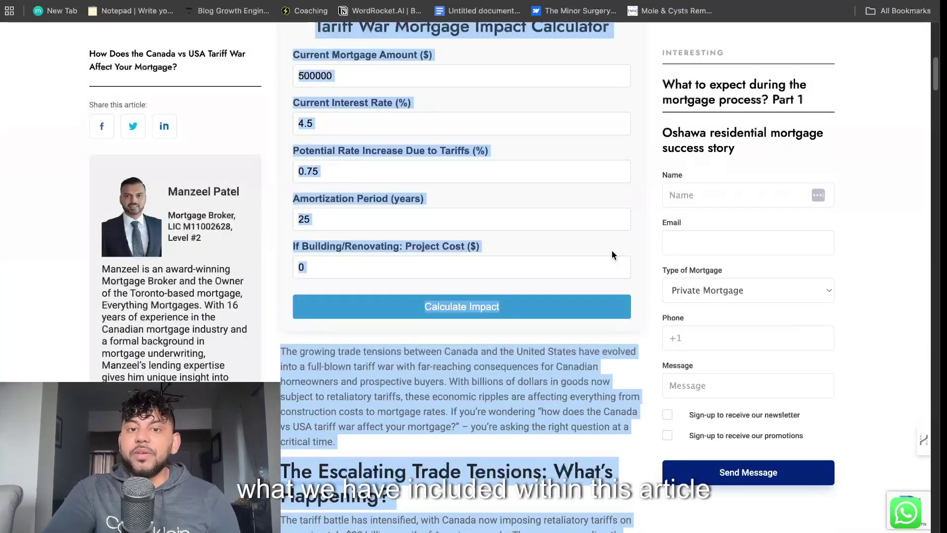
{"action": "left_click", "coordinate": [611, 251]}
{"action": "scroll", "coordinate": [612, 250], "scroll_direction": "up", "scroll_amount": 2}
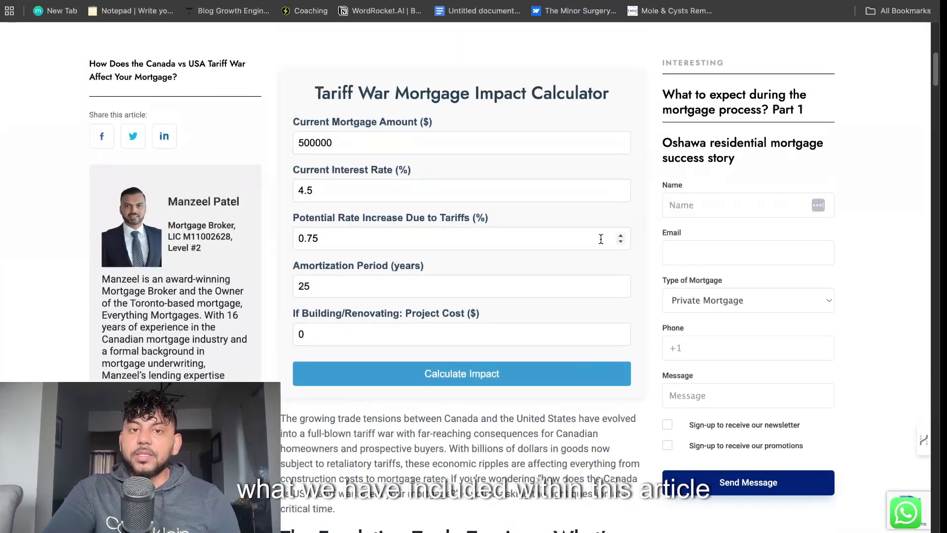
{"action": "left_click", "coordinate": [487, 144]}
{"action": "scroll", "coordinate": [491, 254], "scroll_direction": "down", "scroll_amount": 15}
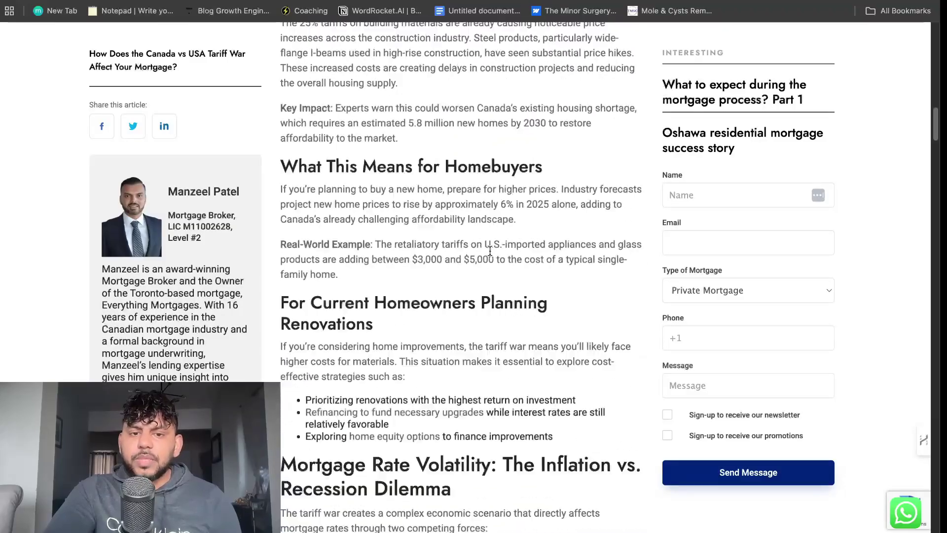
{"action": "scroll", "coordinate": [491, 254], "scroll_direction": "down", "scroll_amount": 12}
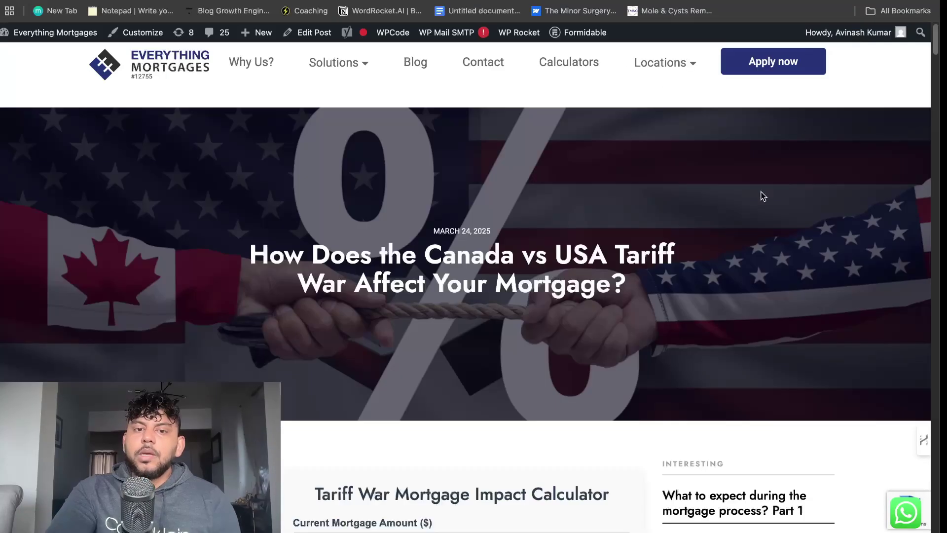
{"action": "scroll", "coordinate": [762, 195], "scroll_direction": "down", "scroll_amount": 4}
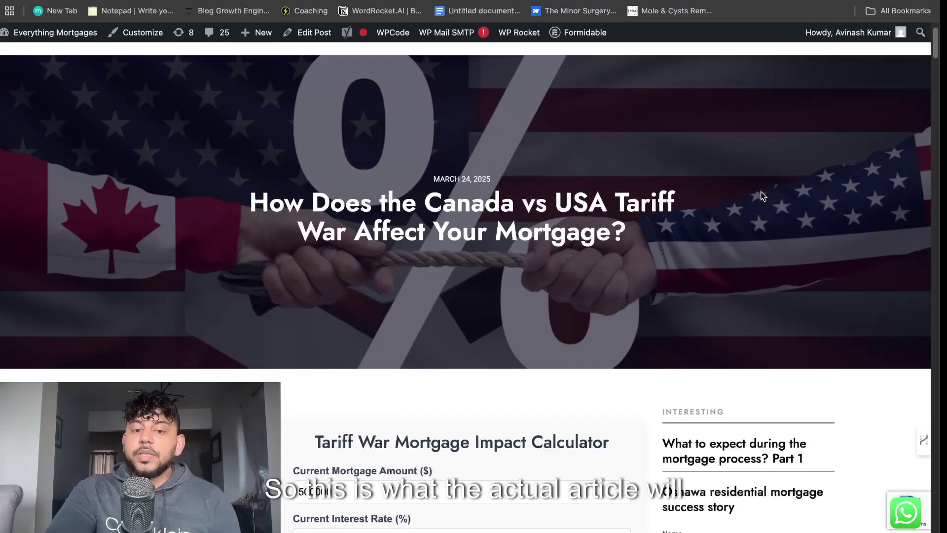
{"action": "scroll", "coordinate": [762, 196], "scroll_direction": "down", "scroll_amount": 6}
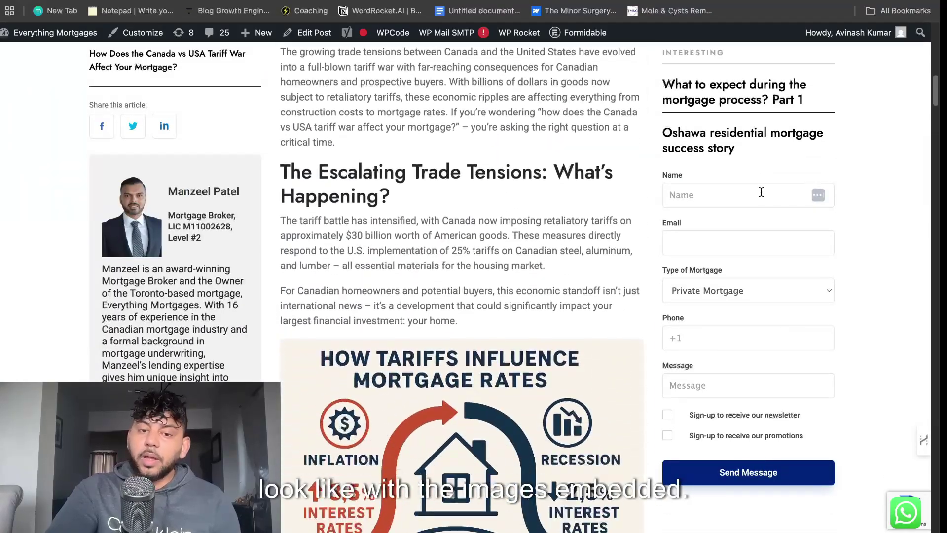
{"action": "scroll", "coordinate": [667, 222], "scroll_direction": "down", "scroll_amount": 3}
{"action": "scroll", "coordinate": [511, 316], "scroll_direction": "up", "scroll_amount": 3}
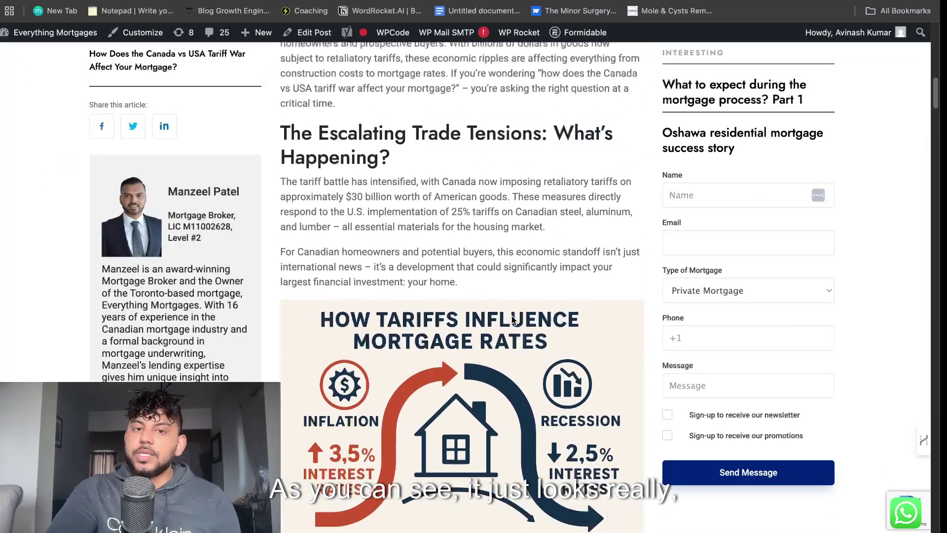
{"action": "scroll", "coordinate": [512, 320], "scroll_direction": "down", "scroll_amount": 2}
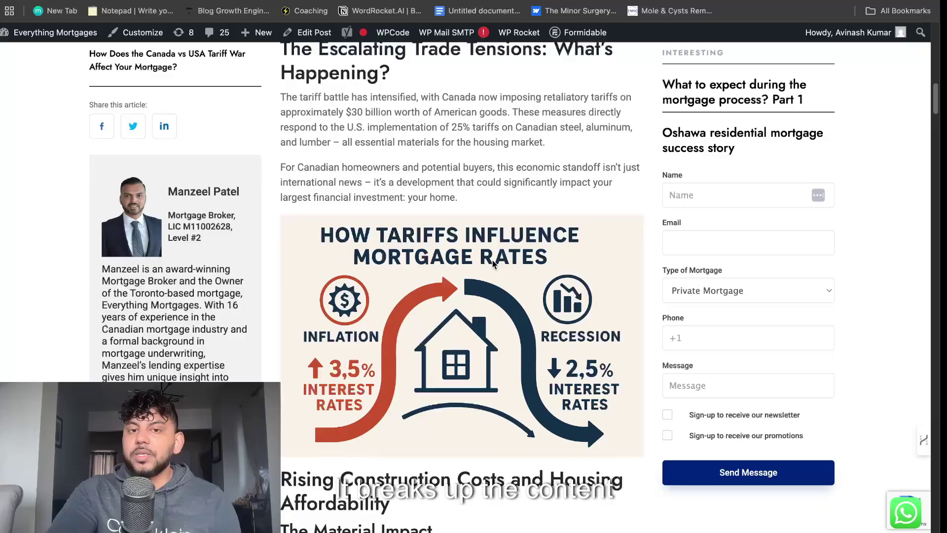
{"action": "scroll", "coordinate": [498, 292], "scroll_direction": "down", "scroll_amount": 4}
{"action": "scroll", "coordinate": [457, 214], "scroll_direction": "down", "scroll_amount": 20}
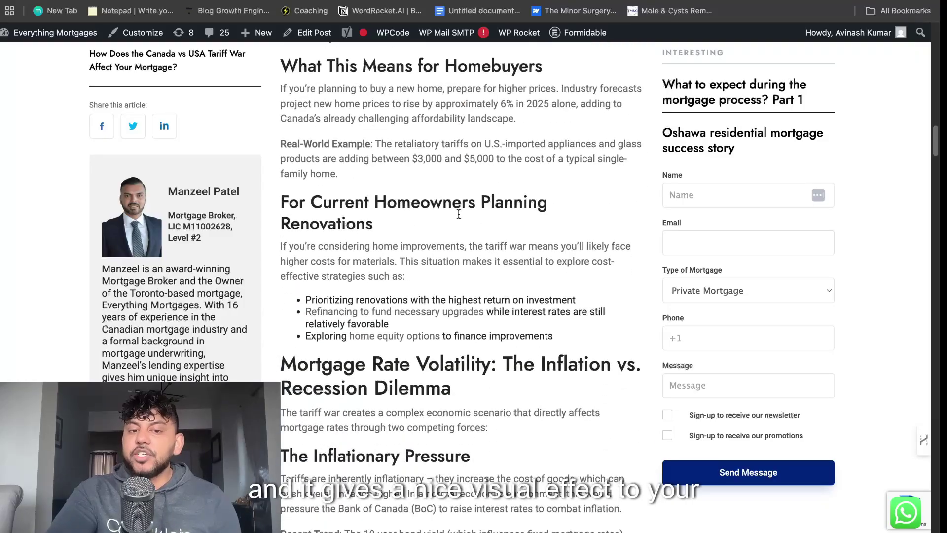
{"action": "scroll", "coordinate": [459, 214], "scroll_direction": "down", "scroll_amount": 14}
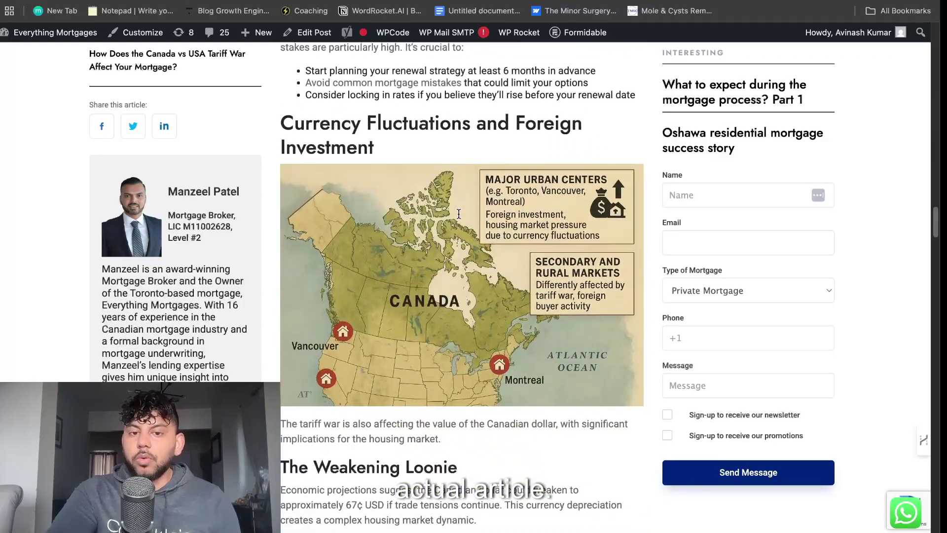
{"action": "scroll", "coordinate": [469, 225], "scroll_direction": "up", "scroll_amount": 5}
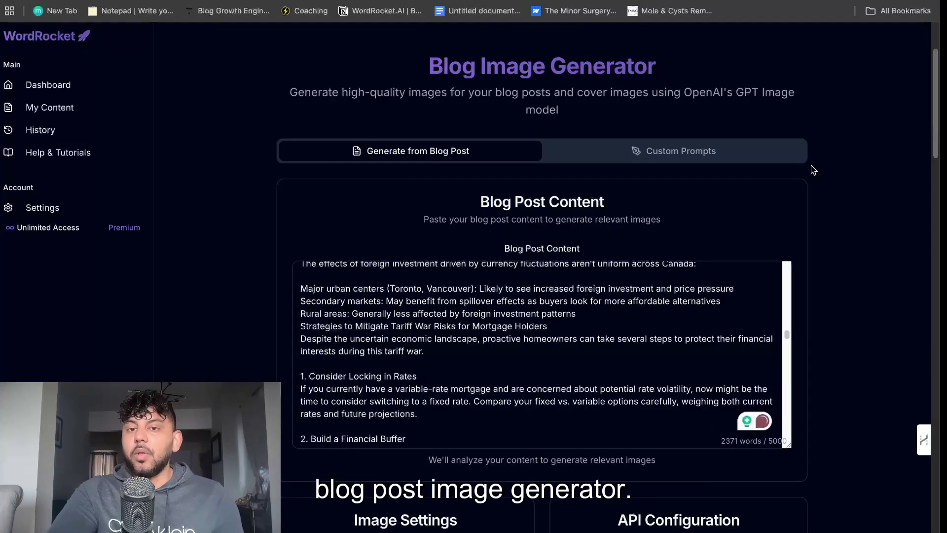
{"action": "scroll", "coordinate": [812, 167], "scroll_direction": "down", "scroll_amount": 12}
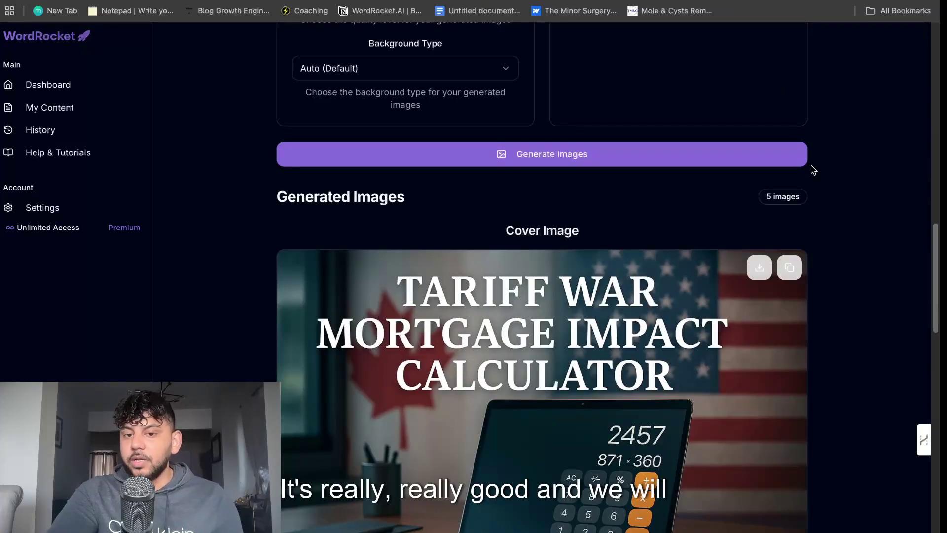
{"action": "scroll", "coordinate": [812, 166], "scroll_direction": "down", "scroll_amount": 5}
{"action": "scroll", "coordinate": [813, 168], "scroll_direction": "down", "scroll_amount": 7}
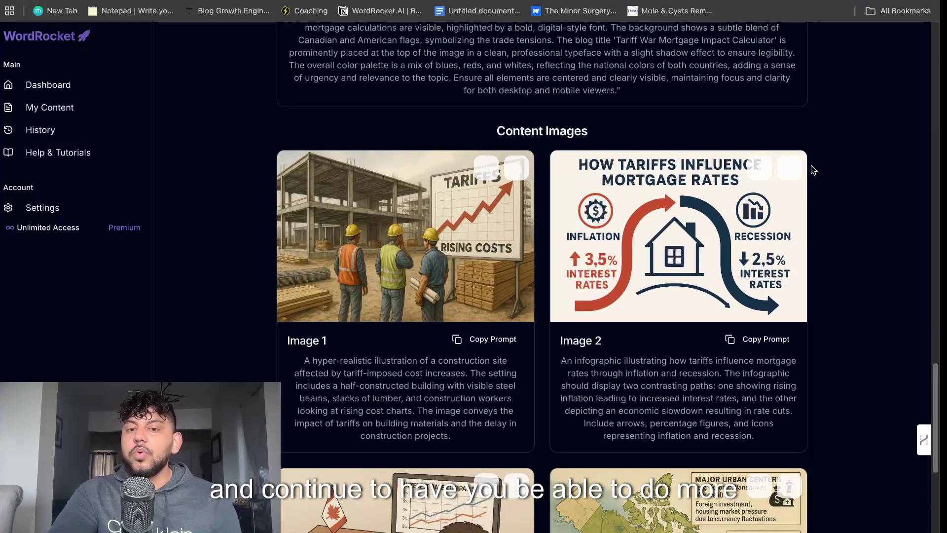
{"action": "scroll", "coordinate": [813, 169], "scroll_direction": "down", "scroll_amount": 4}
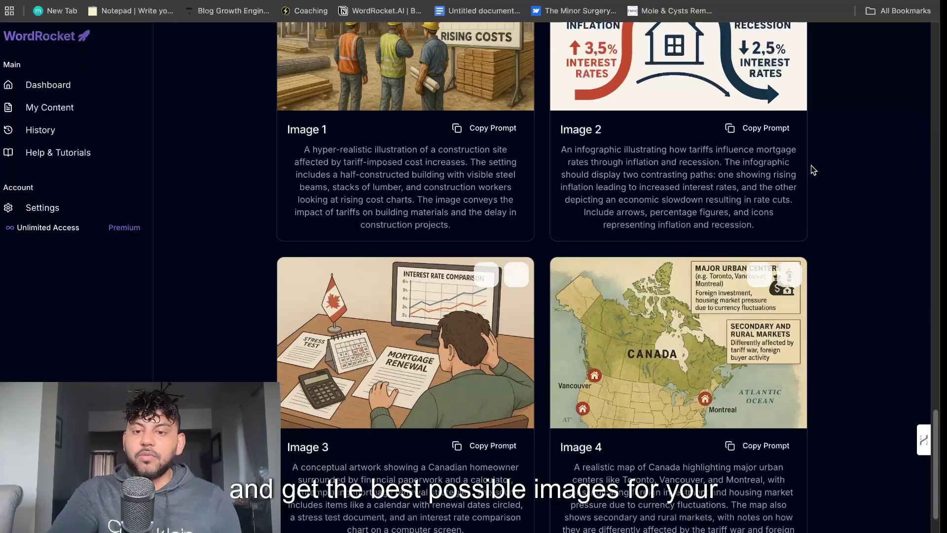
{"action": "scroll", "coordinate": [812, 166], "scroll_direction": "up", "scroll_amount": 9}
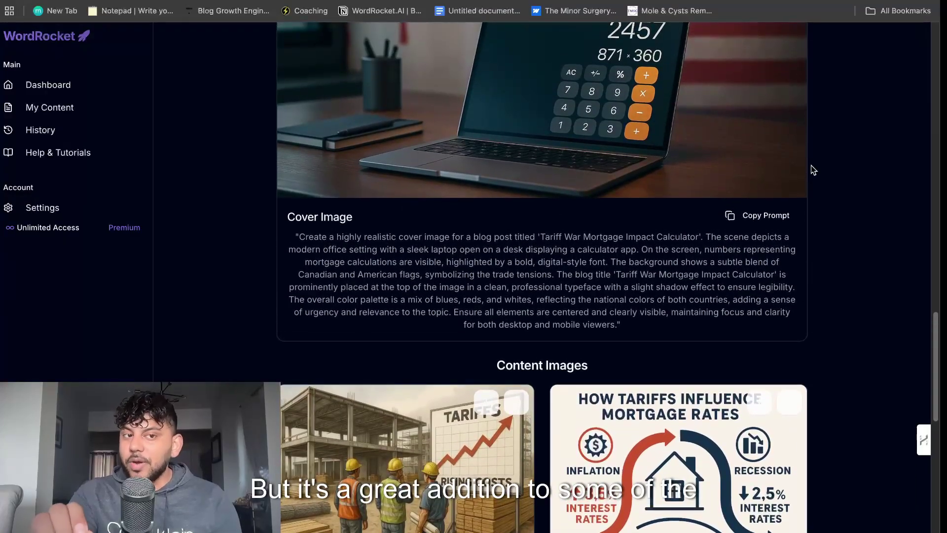
{"action": "scroll", "coordinate": [812, 168], "scroll_direction": "up", "scroll_amount": 6}
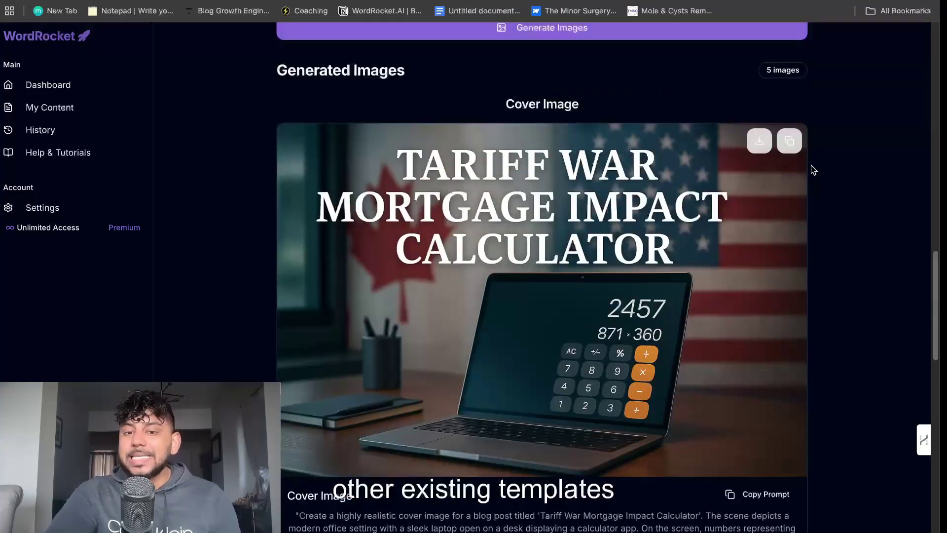
{"action": "scroll", "coordinate": [812, 164], "scroll_direction": "up", "scroll_amount": 10}
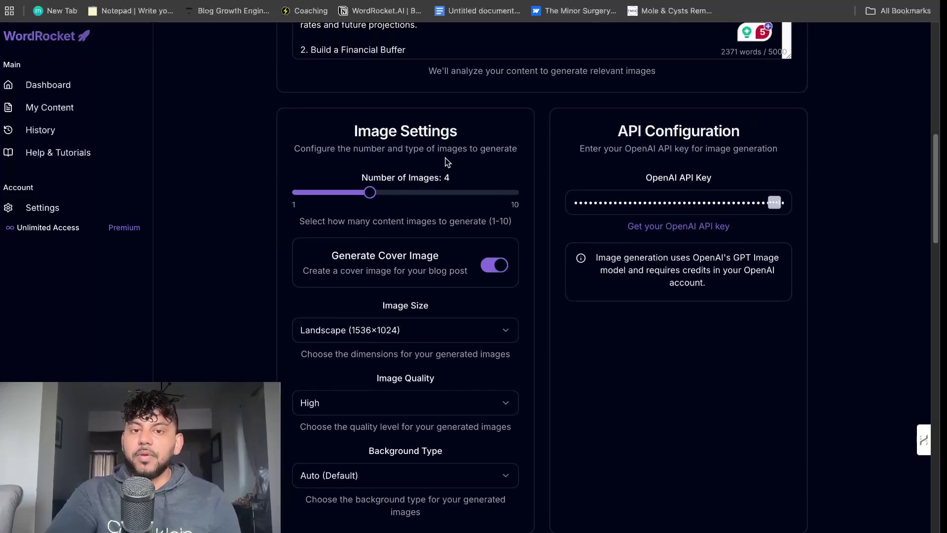
{"action": "scroll", "coordinate": [447, 163], "scroll_direction": "up", "scroll_amount": 7}
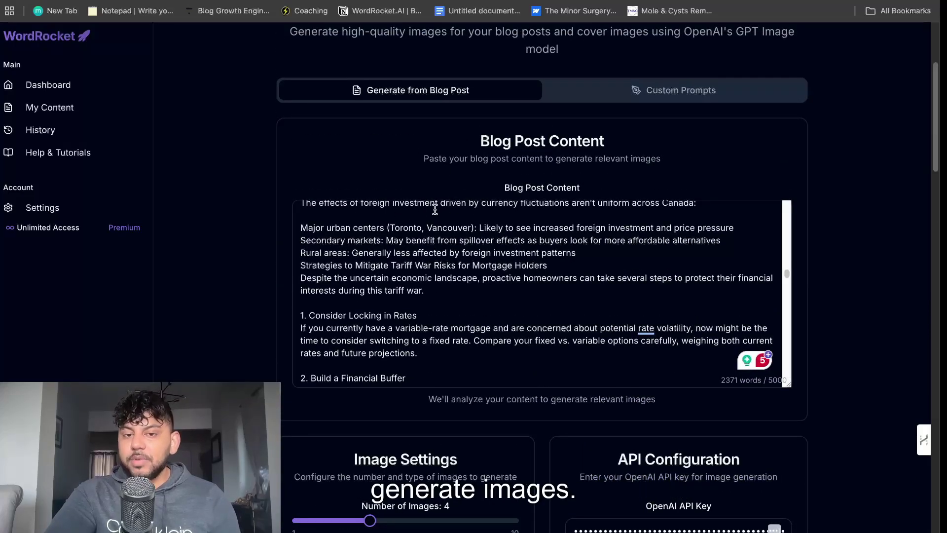